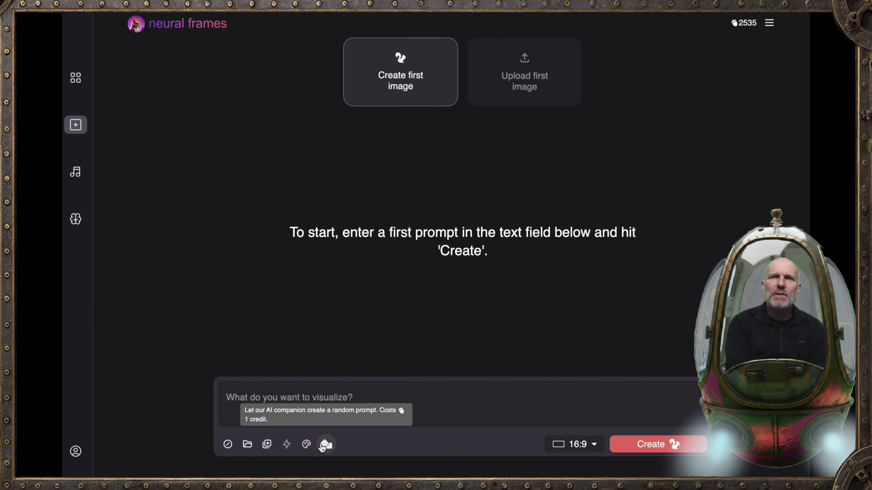
Have the AI companion write a random image prompt and add Max Ernst to its list of style terms
left_click(322, 446)
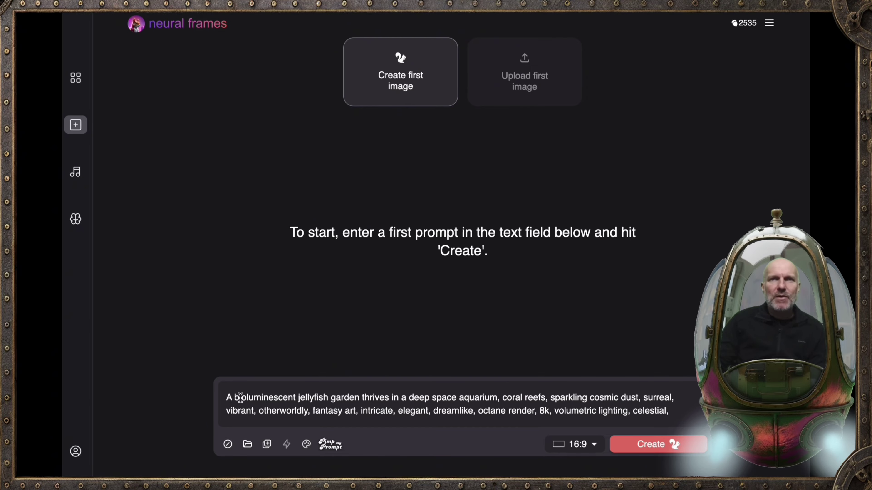
scroll(240, 399, "down", 2)
scroll(242, 402, "up", 2)
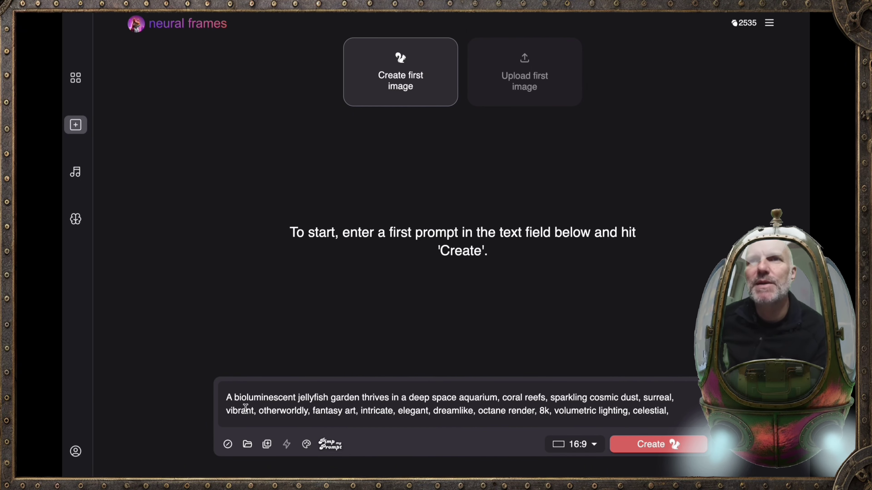
scroll(353, 410, "down", 2)
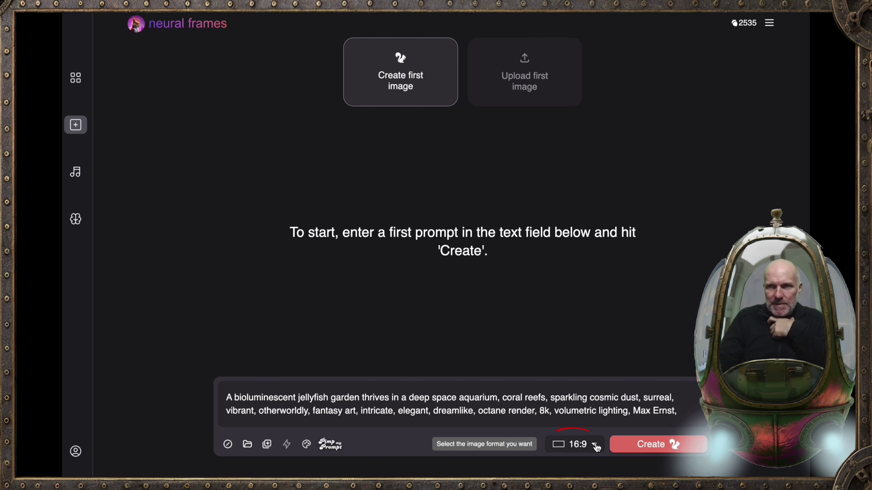
Select the 16:9 image format and generate the first-frame images from the jellyfish garden prompt
left_click(597, 446)
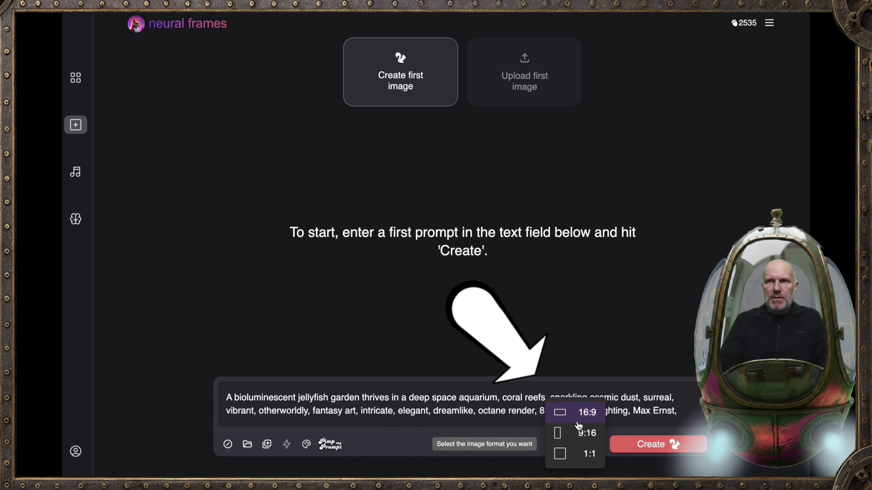
left_click(583, 416)
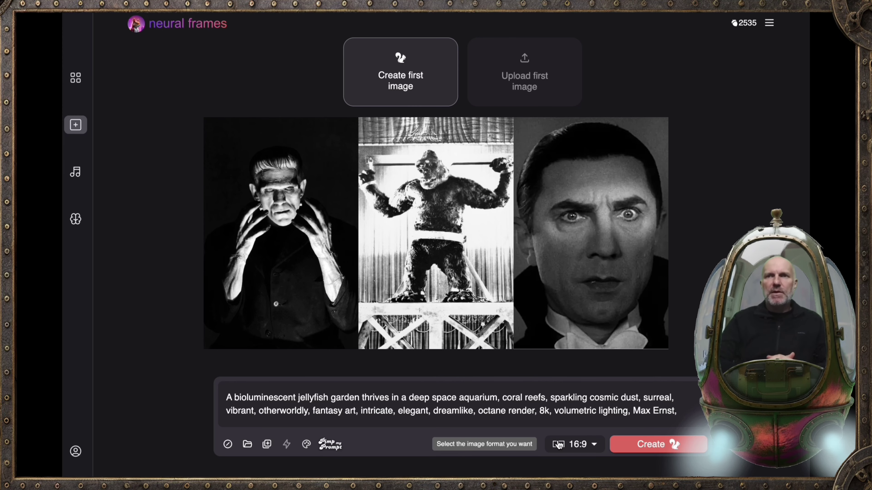
left_click(662, 445)
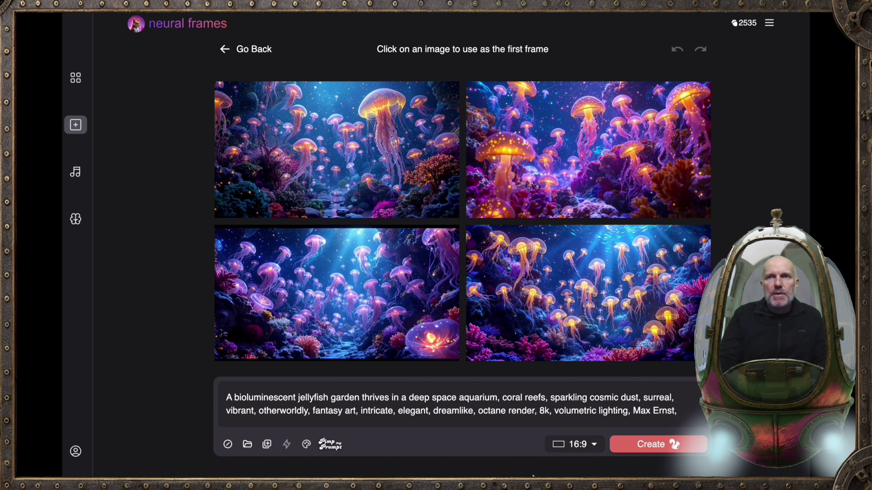
Clear the prompt and upload Max-Ernst-Painter.jpg from the Video 2 folder as the style reference image
triple_click(449, 411)
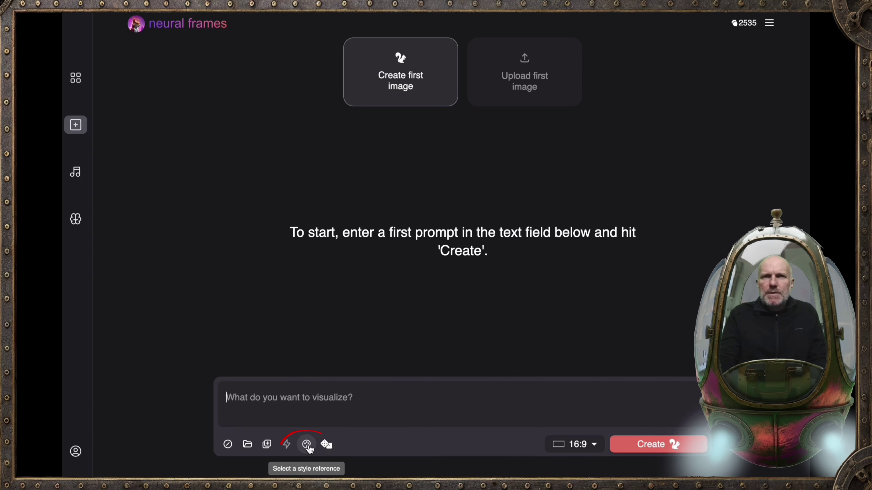
left_click(308, 446)
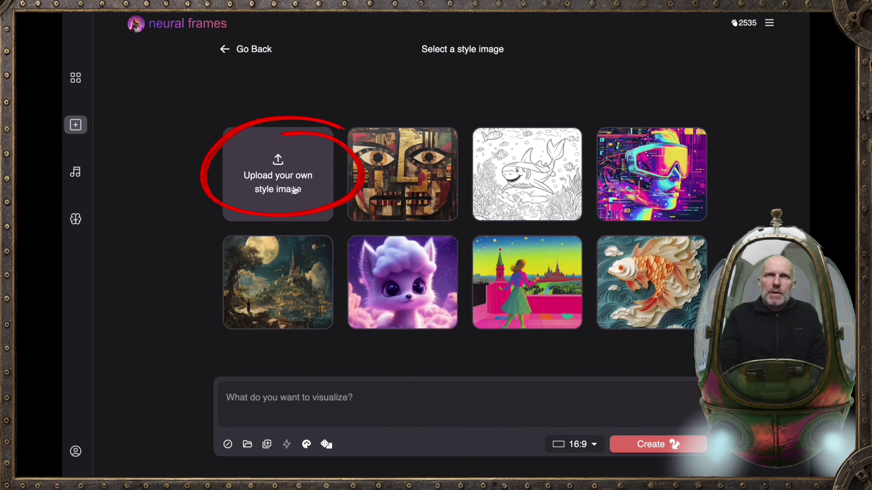
left_click(290, 192)
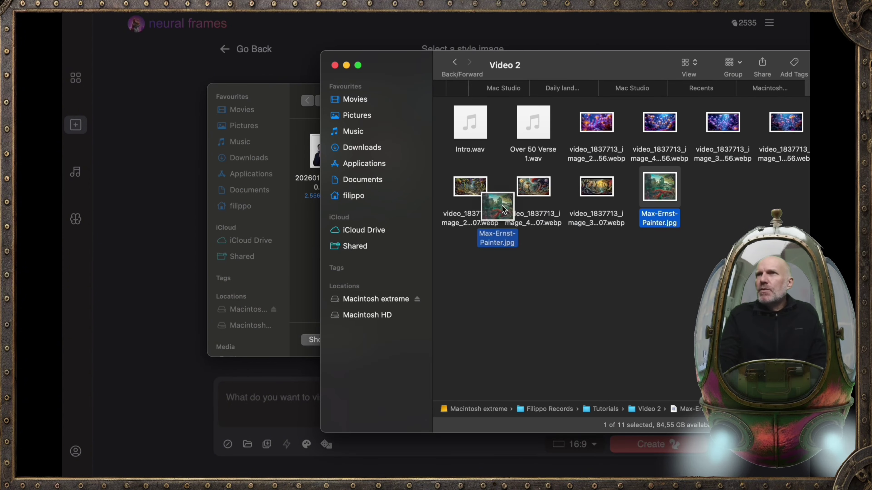
left_click_drag(479, 213, 297, 226)
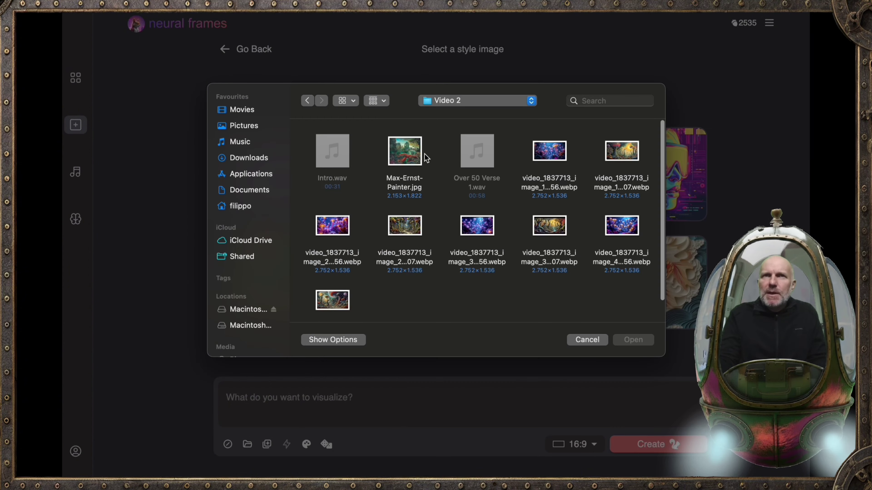
left_click(409, 156)
left_click(633, 340)
Set the uploaded image's style reference strength to 80% and generate images with it
left_click_drag(285, 184, 335, 189)
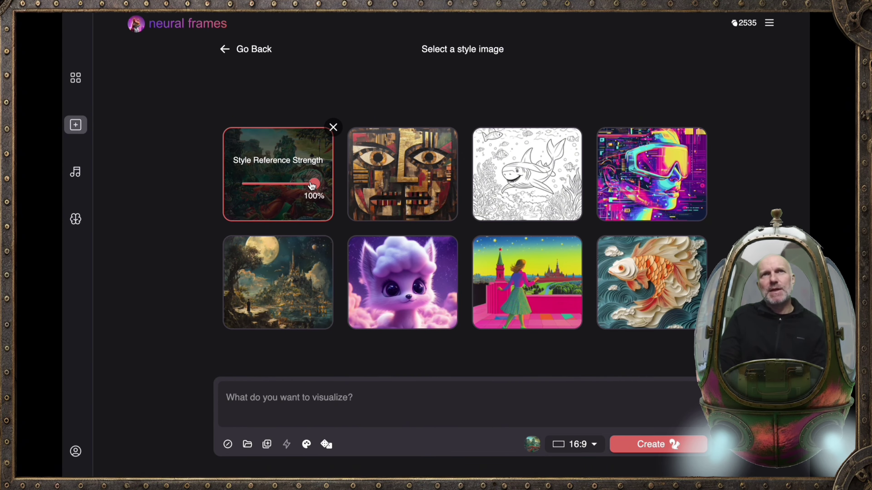
key("super+Tab")
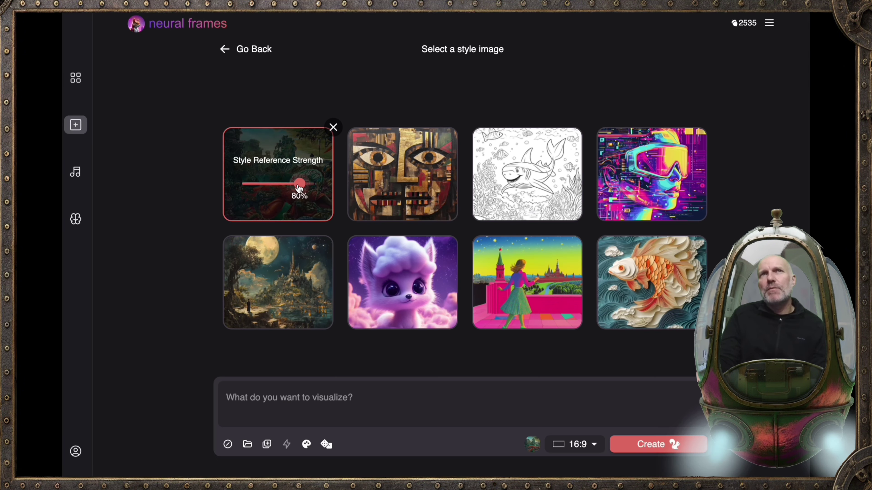
left_click(652, 445)
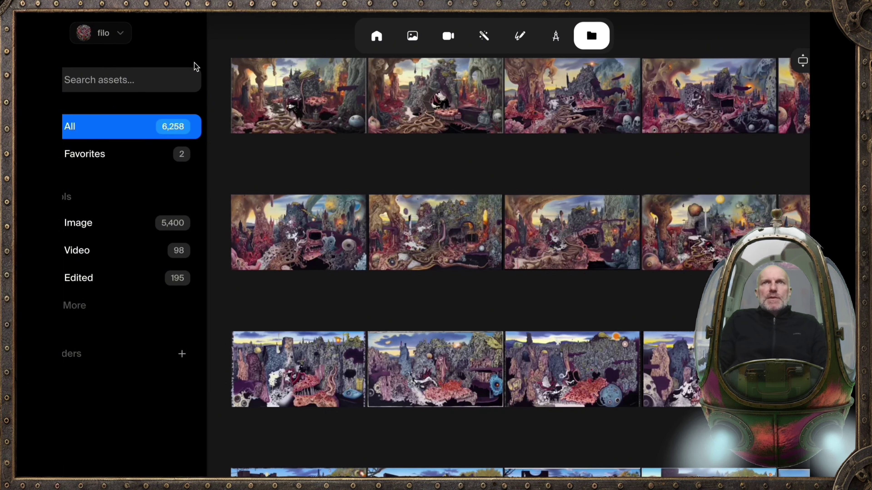
Switch to Krea.ai and examine the asset library, the tools overview and the list of available image models
scroll(247, 66, "up", 2)
scroll(247, 66, "up", 10)
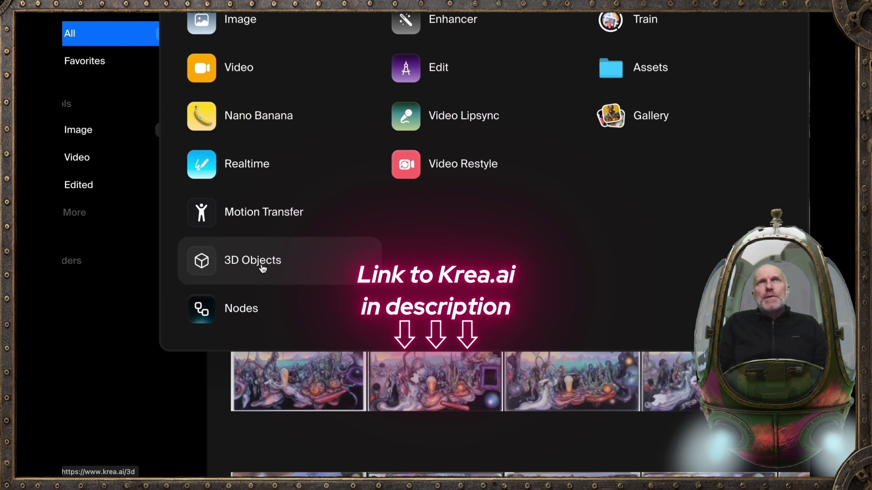
scroll(265, 264, "up", 3)
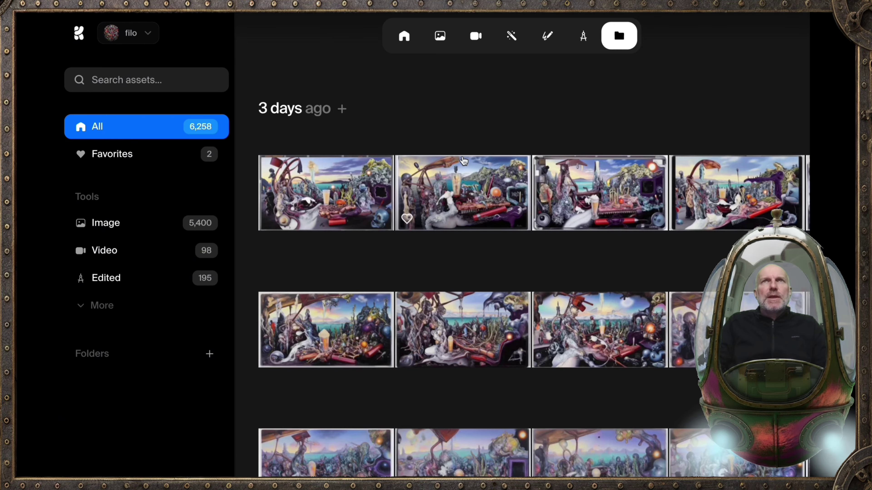
scroll(330, 186, "down", 2)
scroll(461, 73, "up", 2)
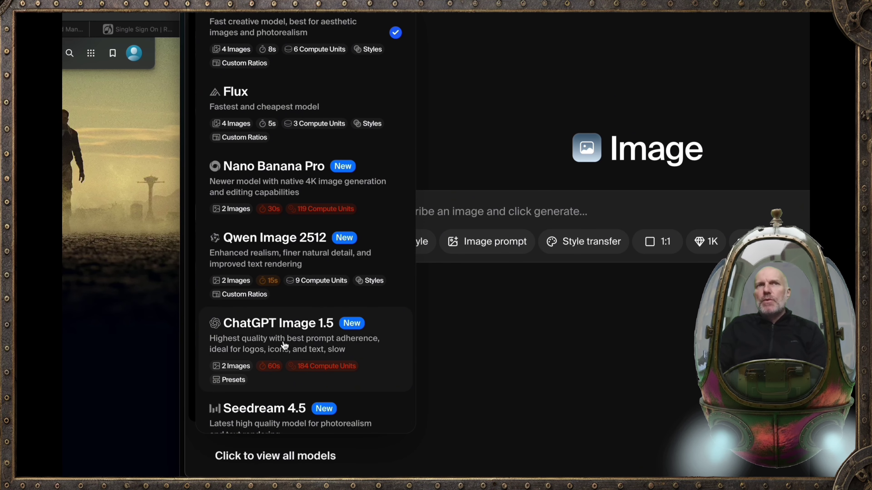
scroll(281, 304, "down", 12)
scroll(282, 304, "up", 10)
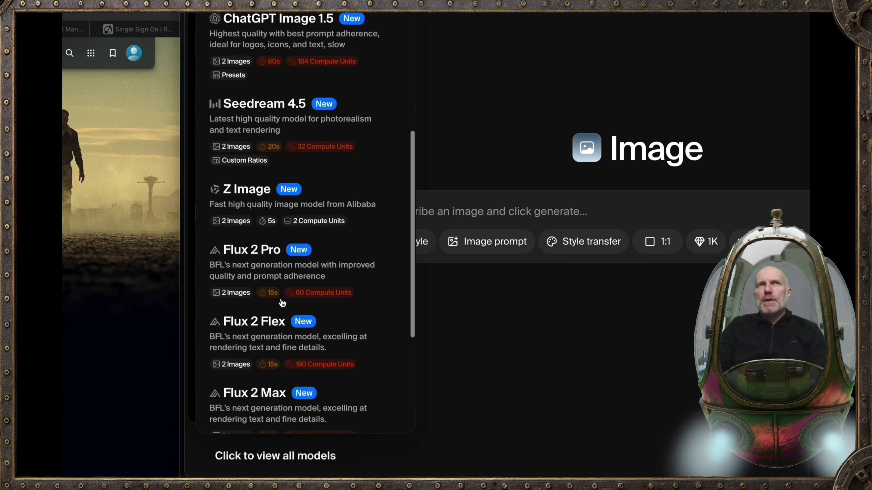
scroll(282, 303, "up", 5)
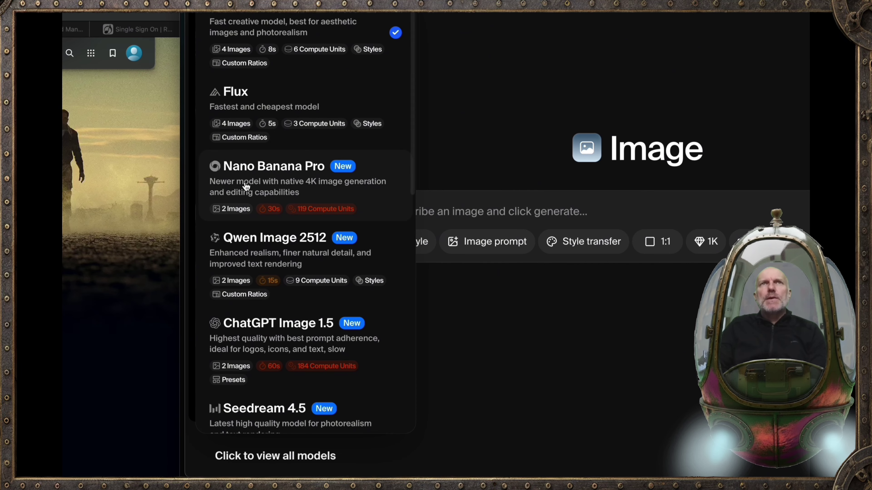
scroll(268, 105, "up", 2)
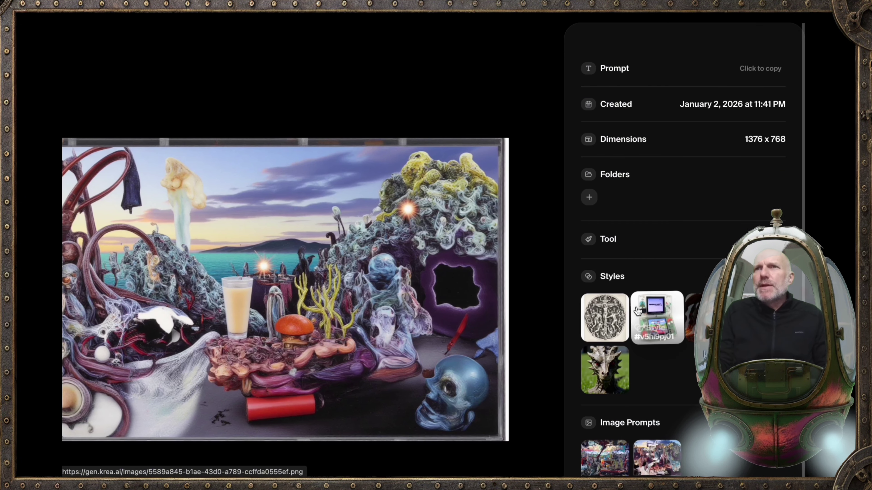
Examine several surreal landscape images in the asset library, including their styles and image prompts
scroll(590, 309, "down", 3)
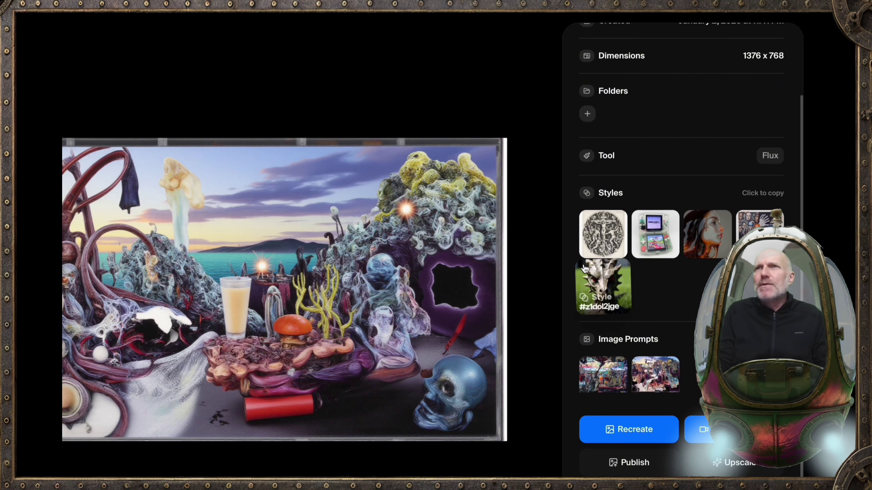
scroll(519, 269, "down", 3)
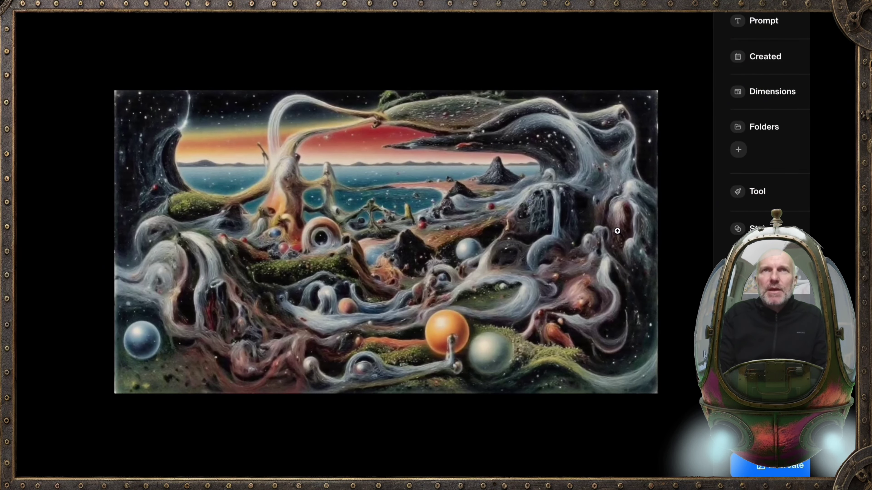
key("Right")
key("Right")
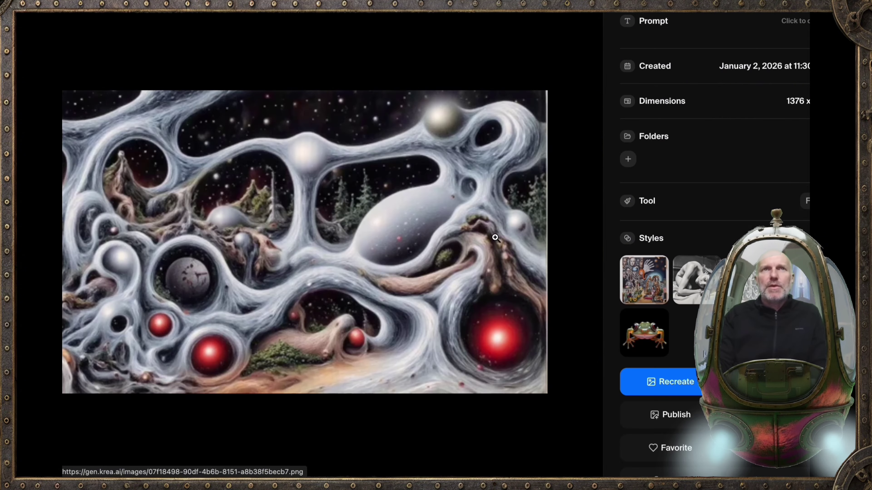
key("Right")
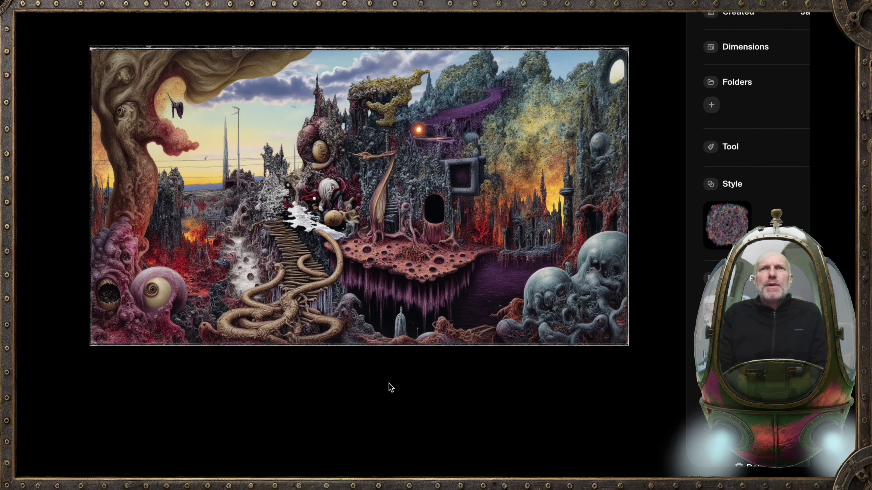
key("Right")
key("Left")
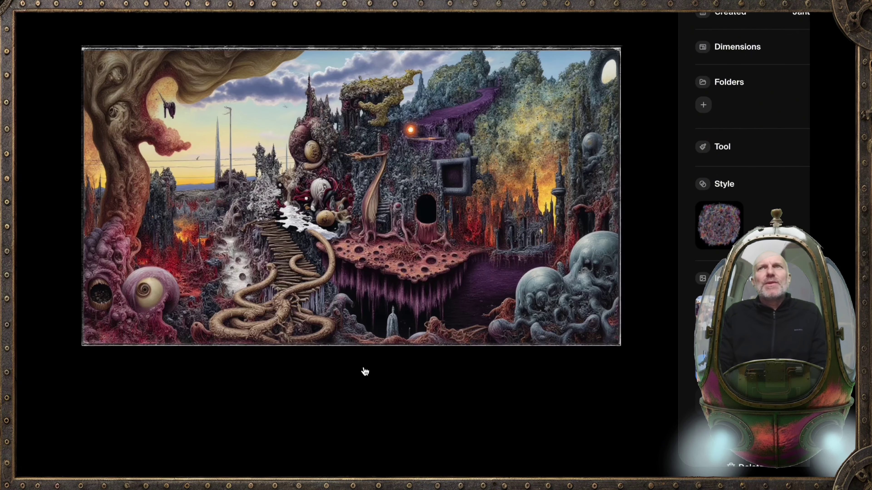
left_click(365, 371)
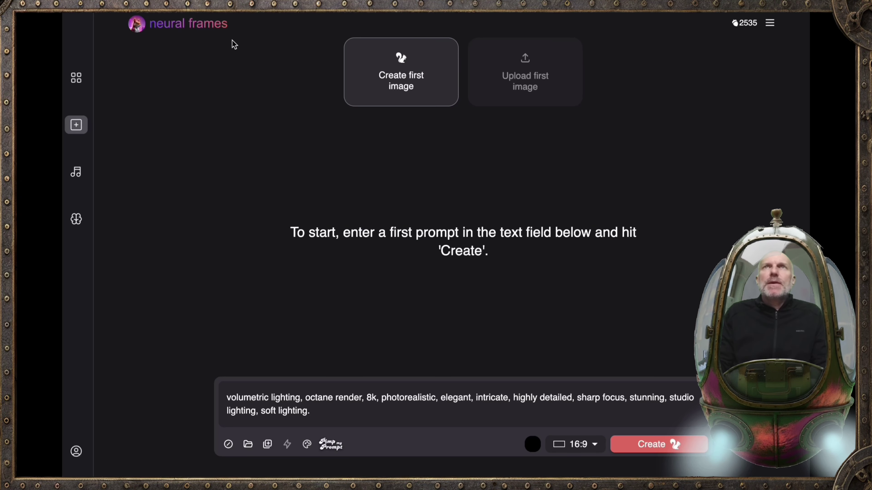
Switch back to neural frames, upload the surreal landscape image as the first frame and add Intro.wav as the song
left_click(531, 66)
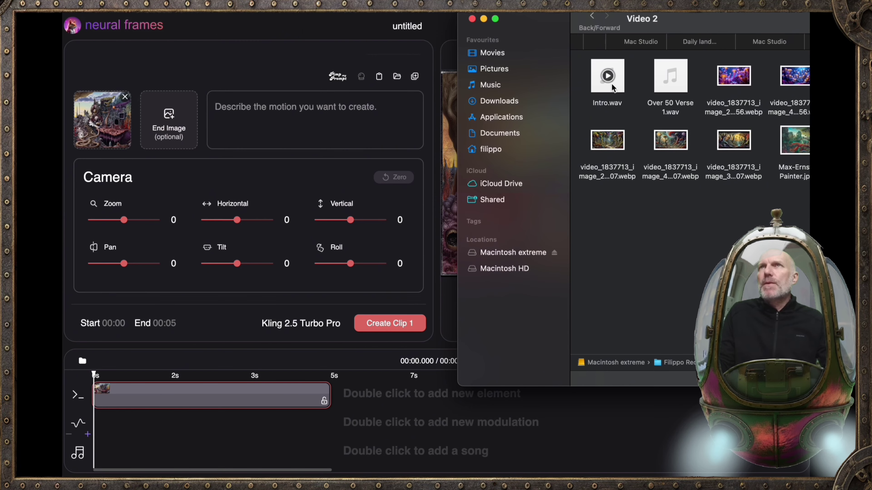
double_click(607, 77)
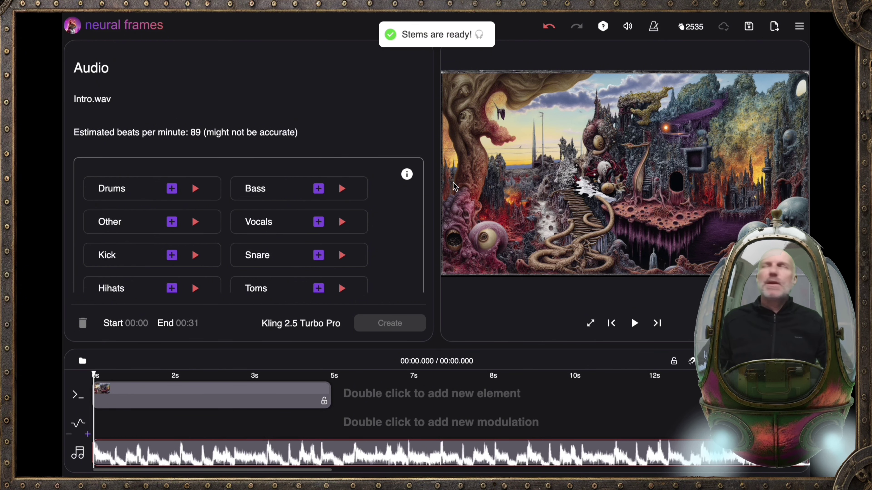
Listen to separate stems of Intro.wav, including Bass, Other and Drums
scroll(288, 235, "down", 1)
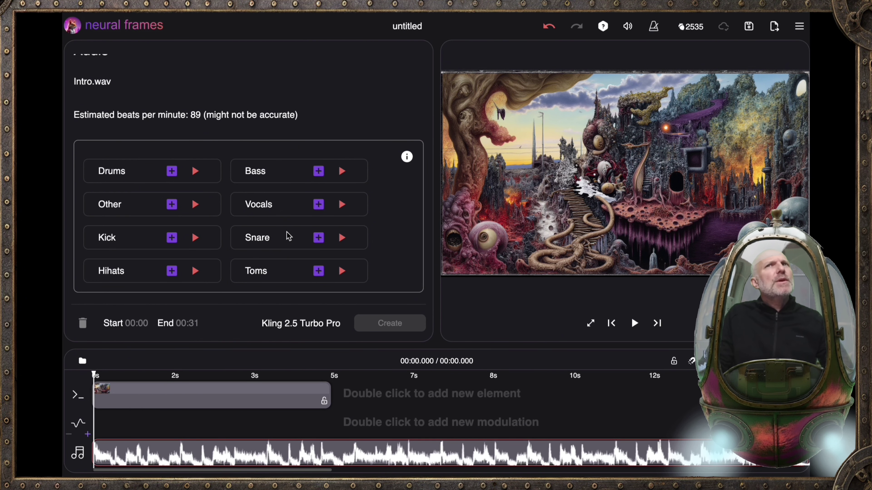
left_click(343, 174)
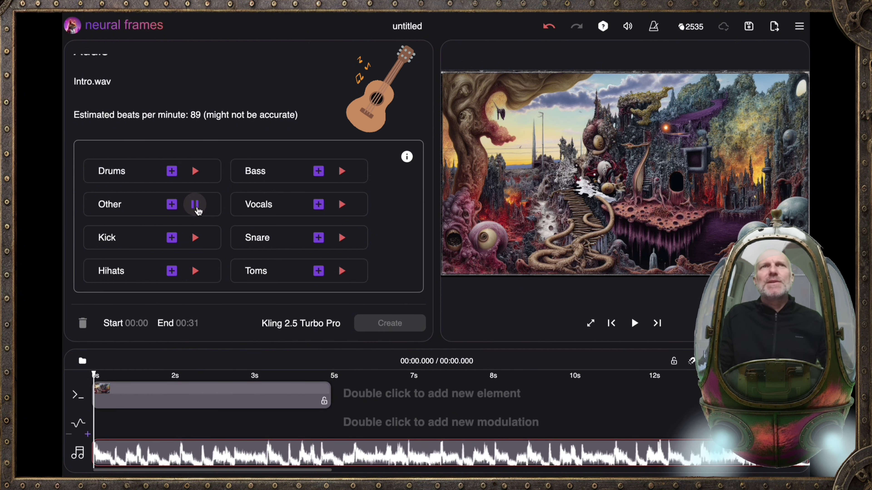
left_click(195, 172)
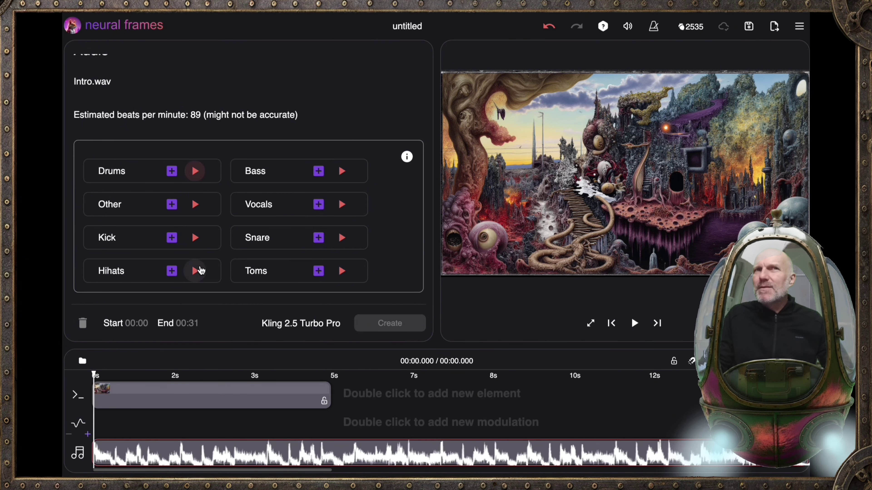
scroll(205, 124, "up", 1)
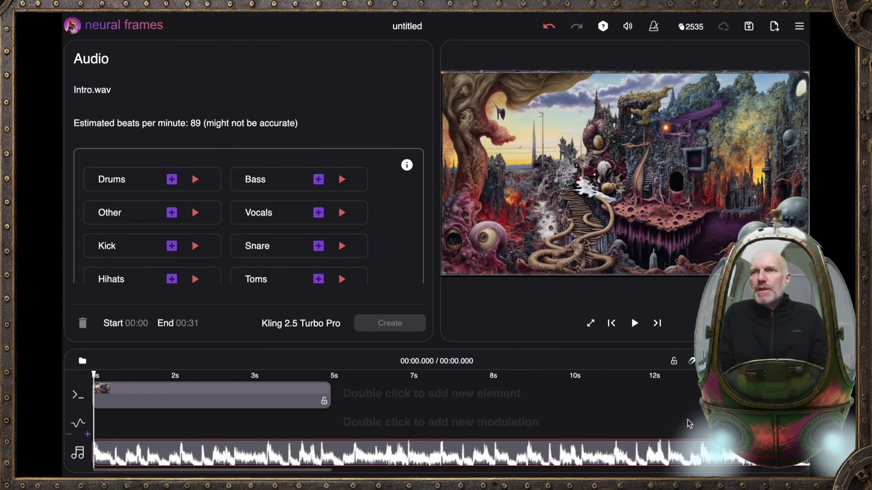
scroll(644, 460, "down", 1)
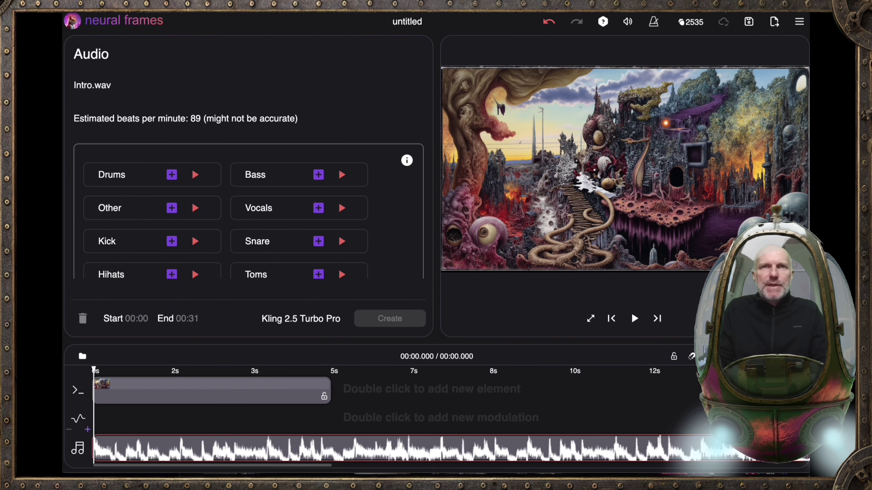
Add a modulation element to the timeline and move it to start at 00:00, aligned with the first clip
left_click(293, 447)
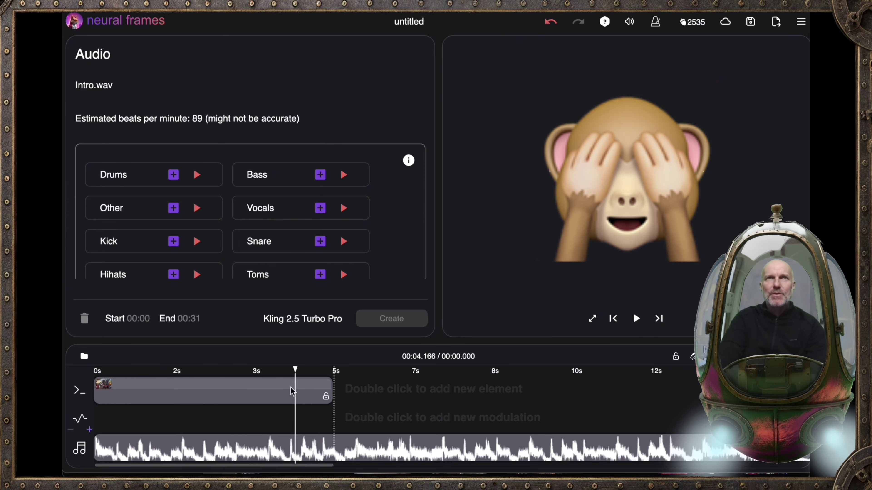
double_click(397, 419)
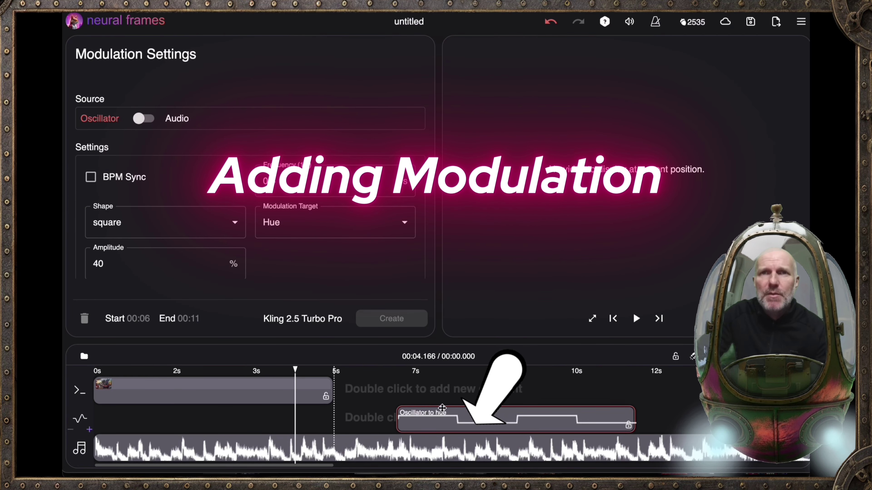
left_click_drag(442, 408, 170, 423)
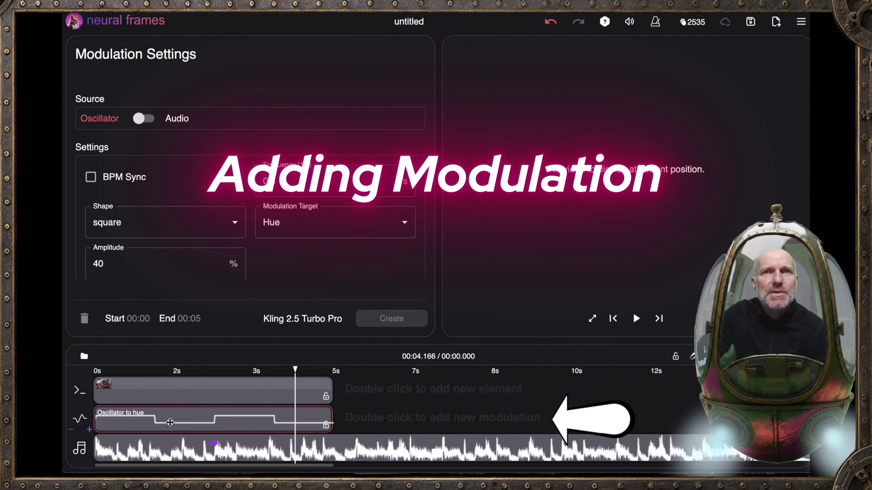
Raise the oscillator modulation's frequency gradually to 0.68 per second
scroll(123, 103, "down", 1)
mouse_move(125, 102)
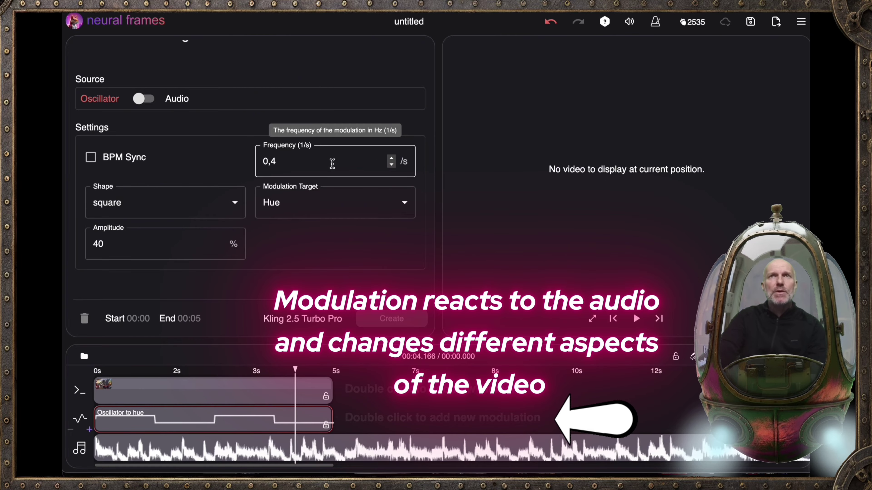
left_click(328, 163)
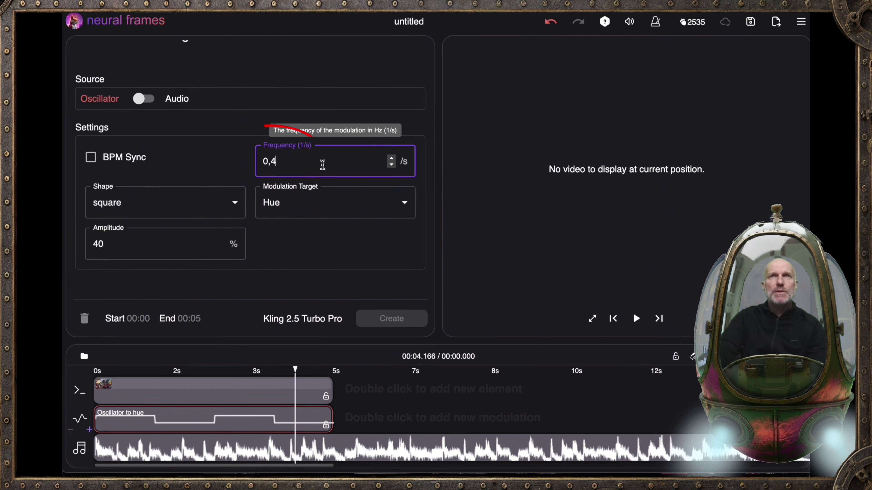
left_click(391, 159)
left_click(392, 158)
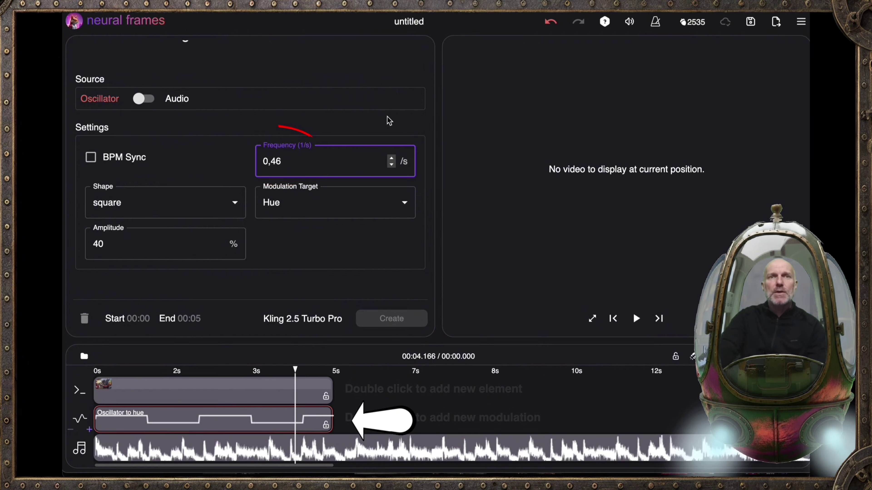
left_click(391, 159)
left_click(392, 159)
left_click(392, 158)
left_click(391, 158)
left_click(391, 159)
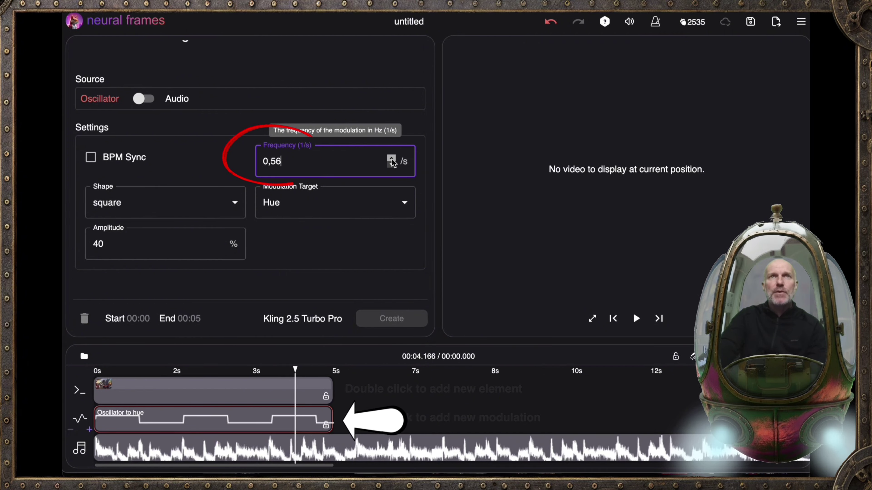
left_click(391, 159)
left_click(392, 158)
left_click(391, 158)
left_click(391, 158)
left_click(391, 159)
left_click(391, 159)
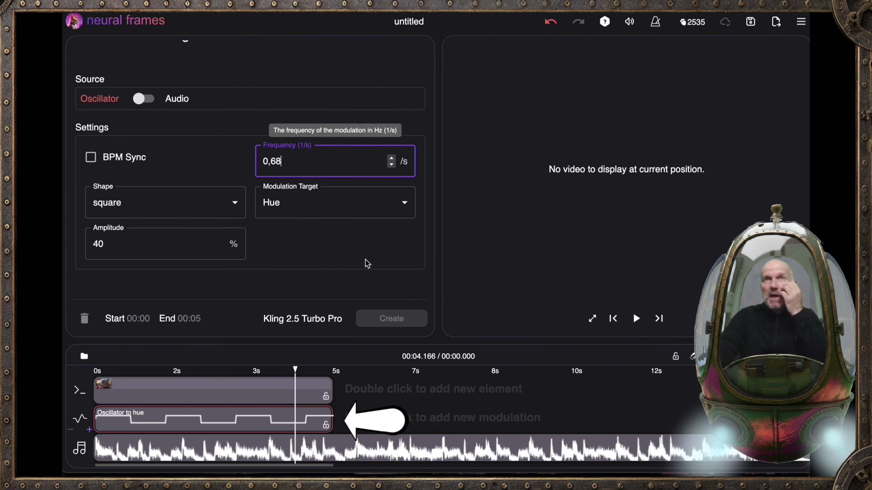
View the modulation target options and set the oscillator's wave shape to sine
left_click(396, 206)
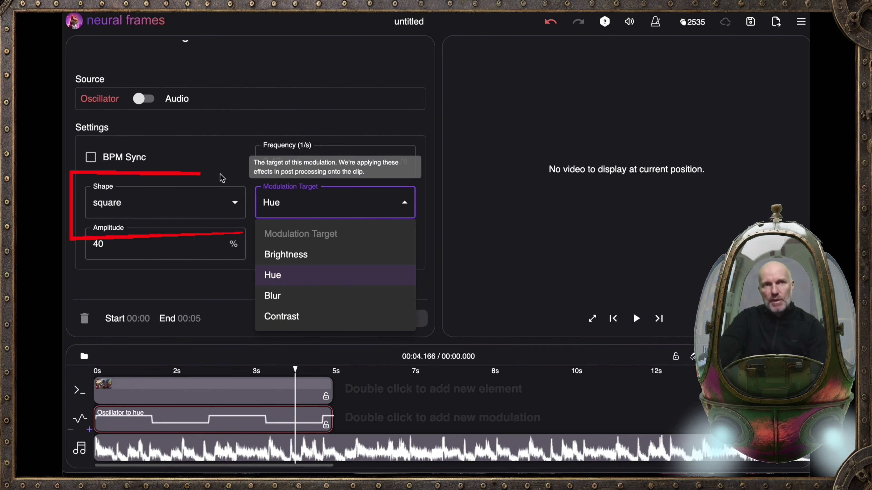
left_click(235, 203)
left_click(235, 206)
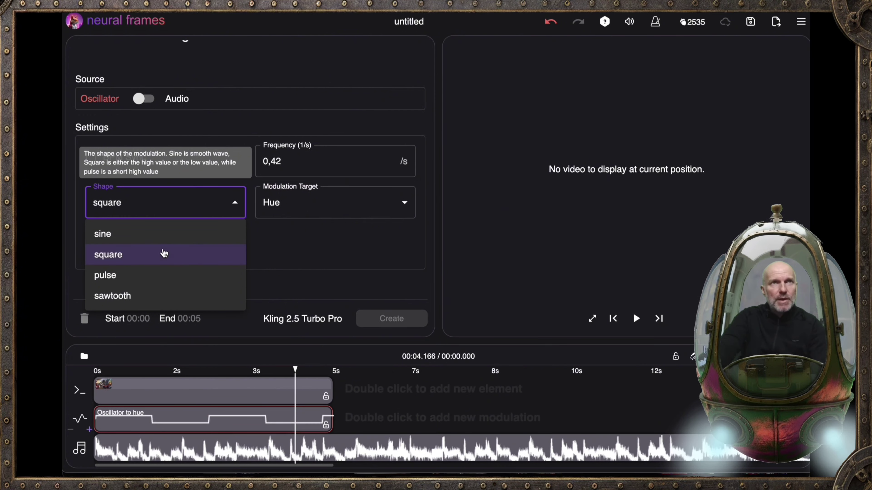
left_click(142, 236)
mouse_move(375, 190)
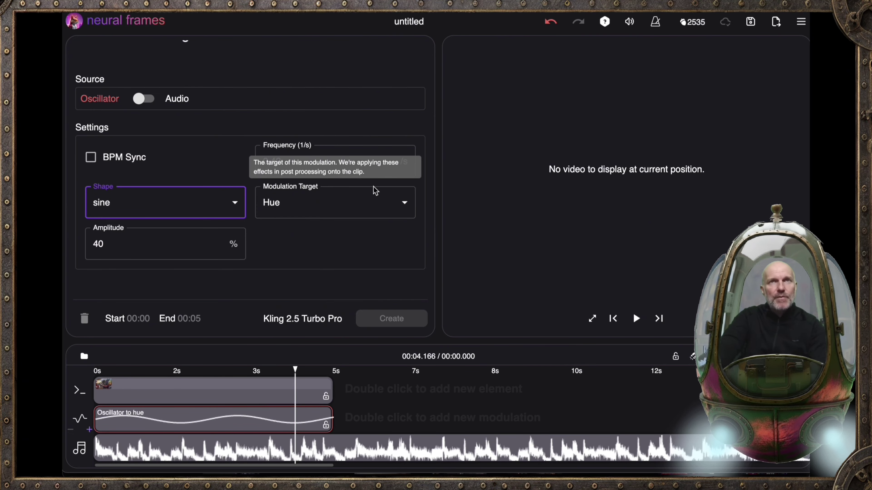
Lower the sine modulation's frequency to 0.32 and raise it to 1.54 per second
mouse_move(400, 159)
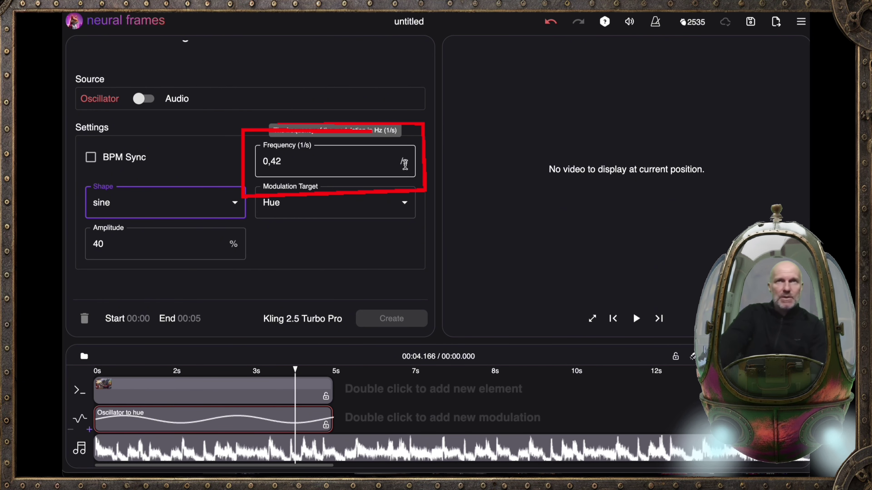
left_click(392, 165)
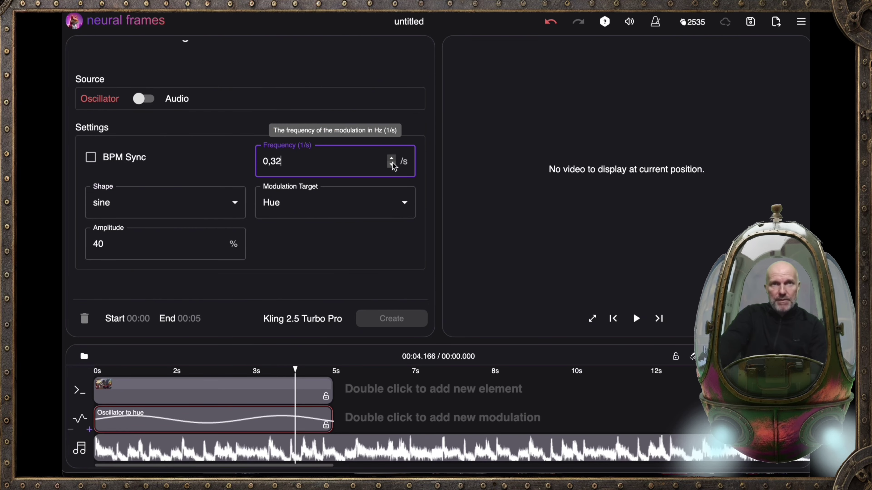
left_click_drag(391, 160, 391, 159)
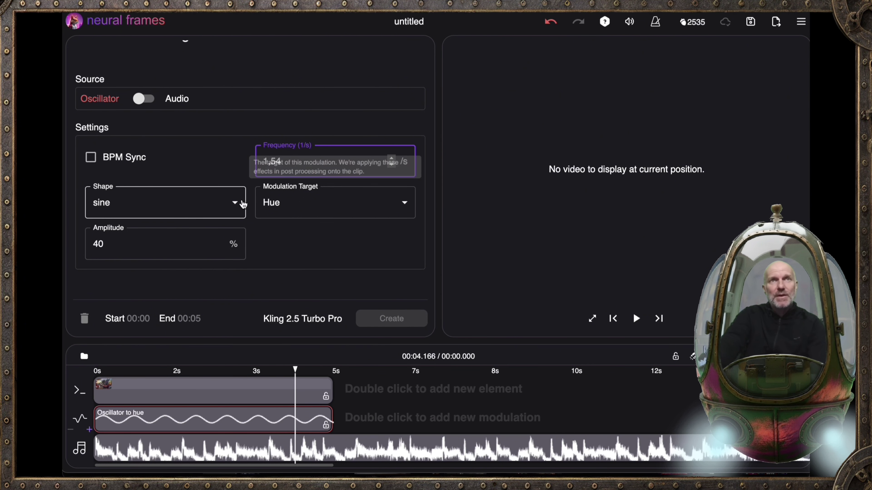
Set the oscillator's shape to pulse and its frequency to 0.5 per second
left_click(225, 199)
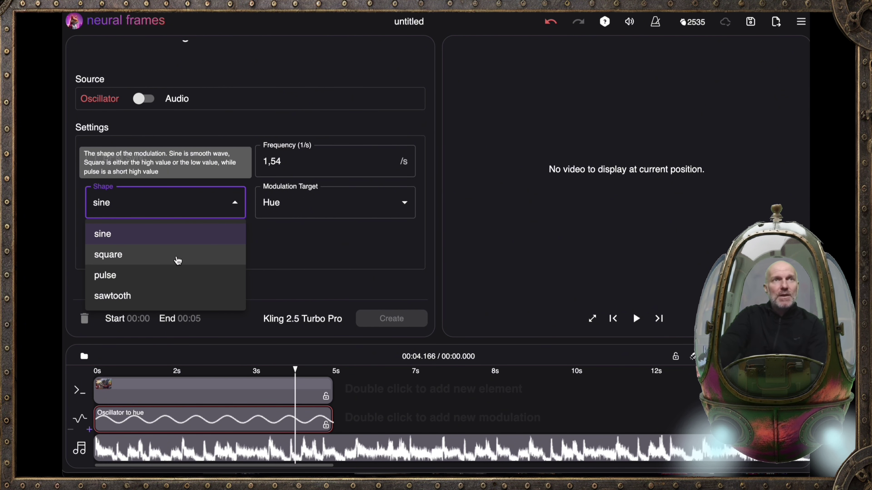
left_click(167, 277)
left_click(289, 162)
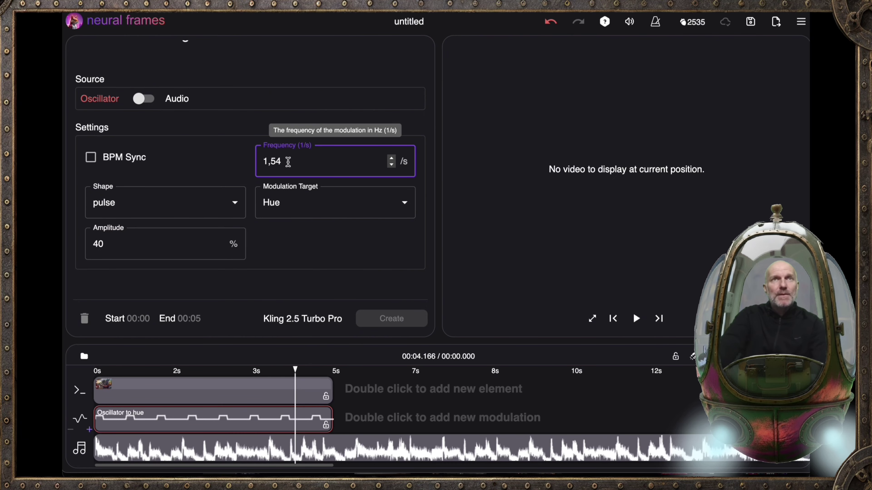
Set the oscillator's shape to sawtooth and its amplitude to 60%
left_click(223, 202)
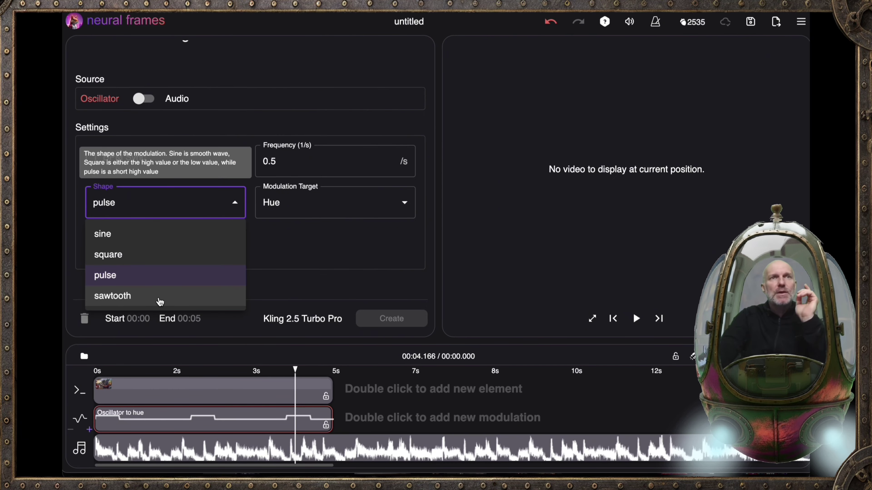
left_click(160, 300)
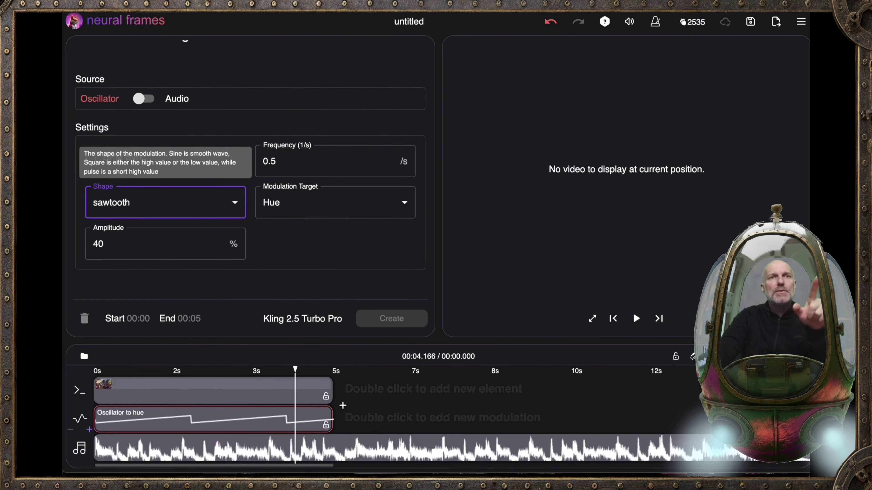
left_click(146, 245)
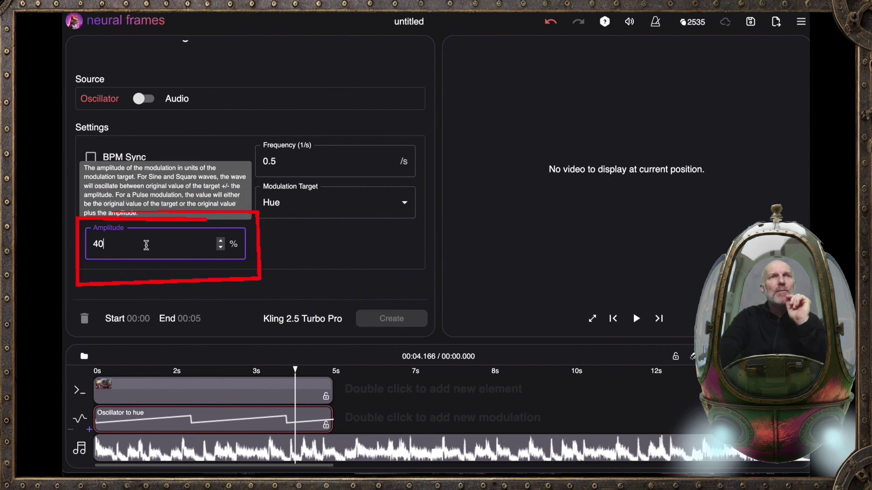
left_click_drag(146, 245, 89, 245)
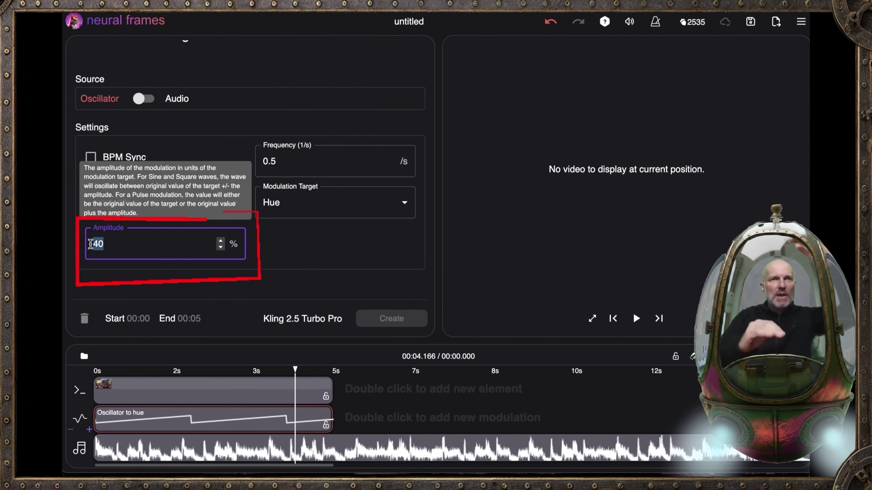
type("60")
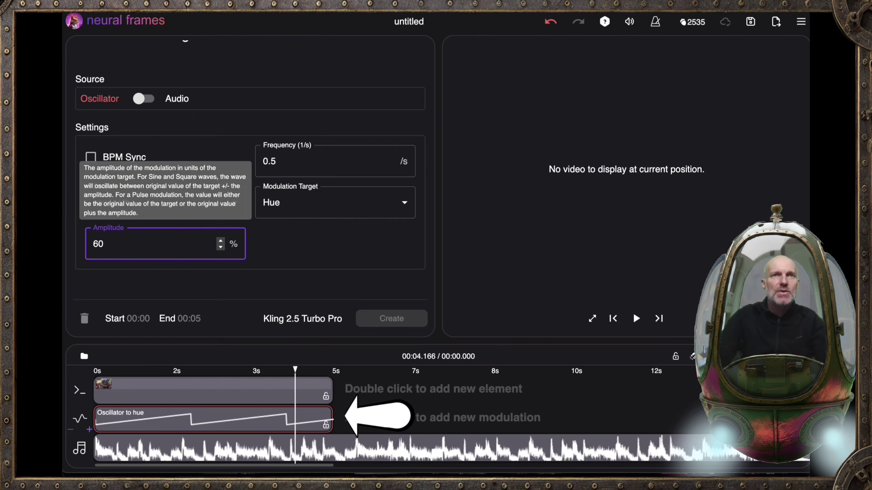
Enable BPM Sync and switch the modulation's source from Oscillator to Audio
left_click(90, 156)
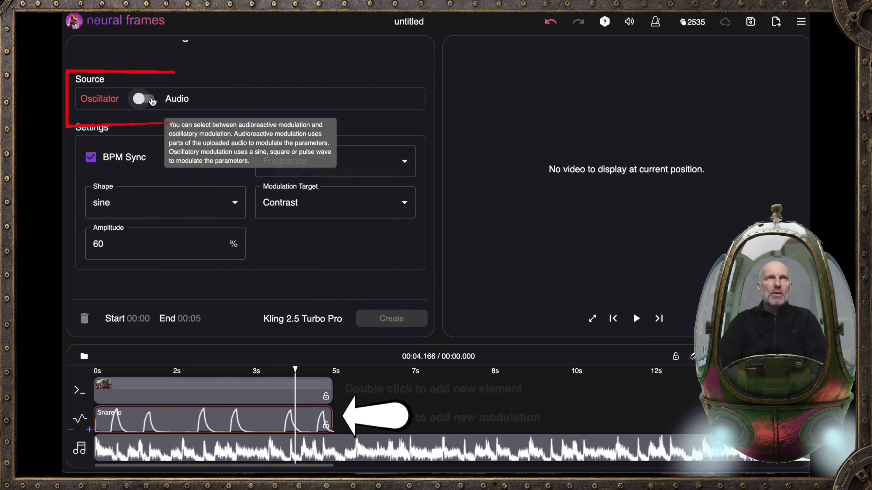
left_click(144, 99)
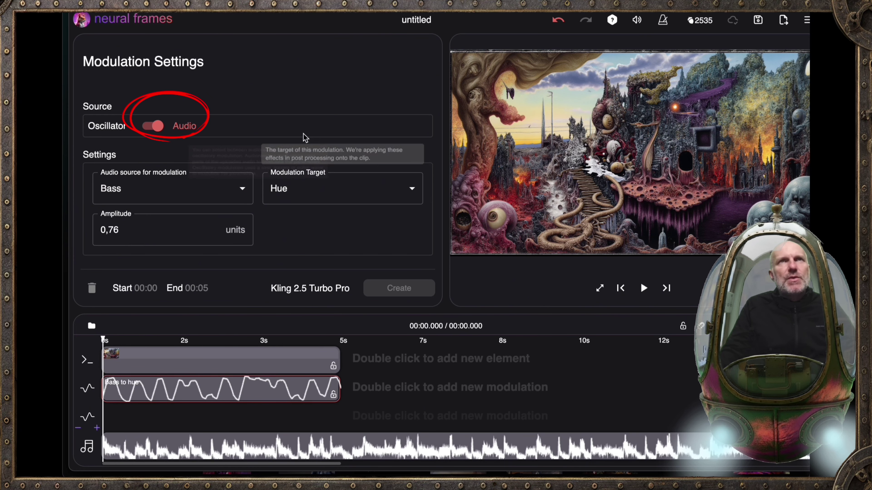
Review the available audio sources for the modulation, keeping Bass selected
left_click(215, 186)
left_click(235, 191)
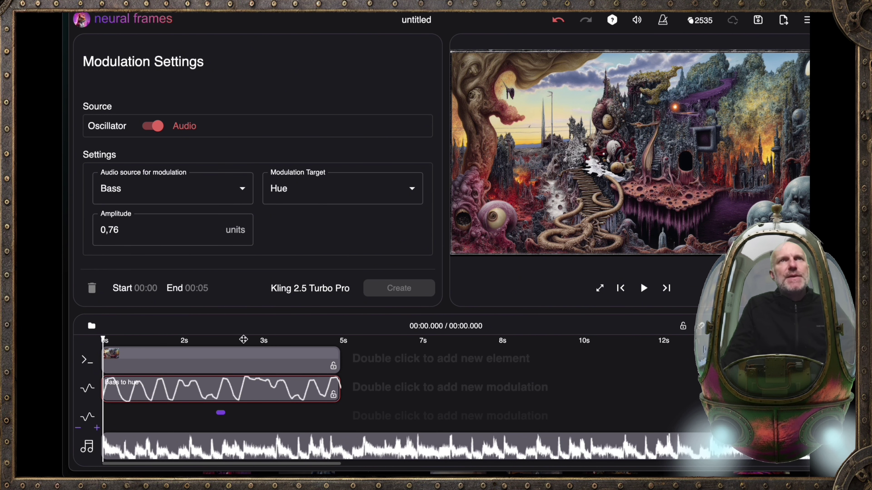
left_click(239, 189)
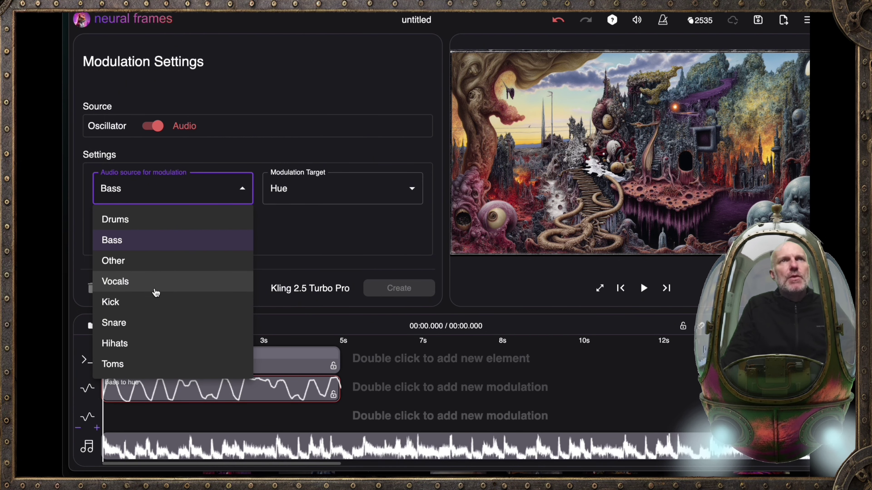
left_click(234, 174)
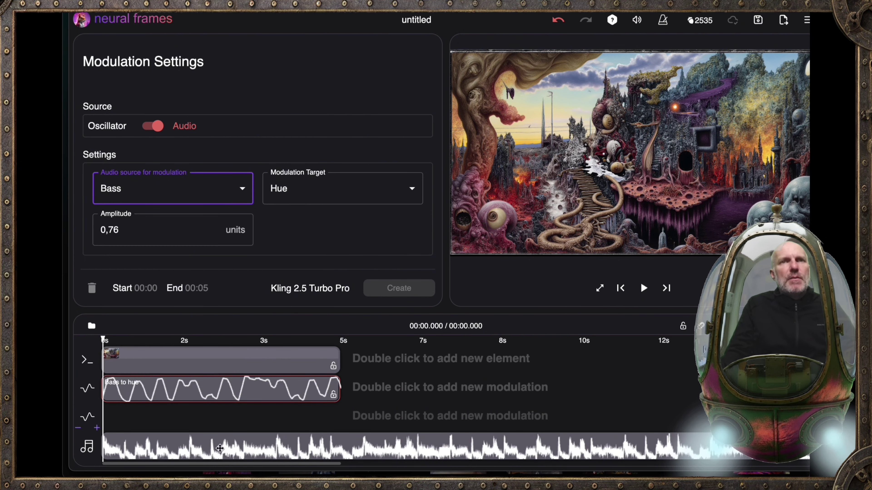
Open the Intro.wav audio settings from the timeline and add a modulation based on Drums
left_click(220, 448)
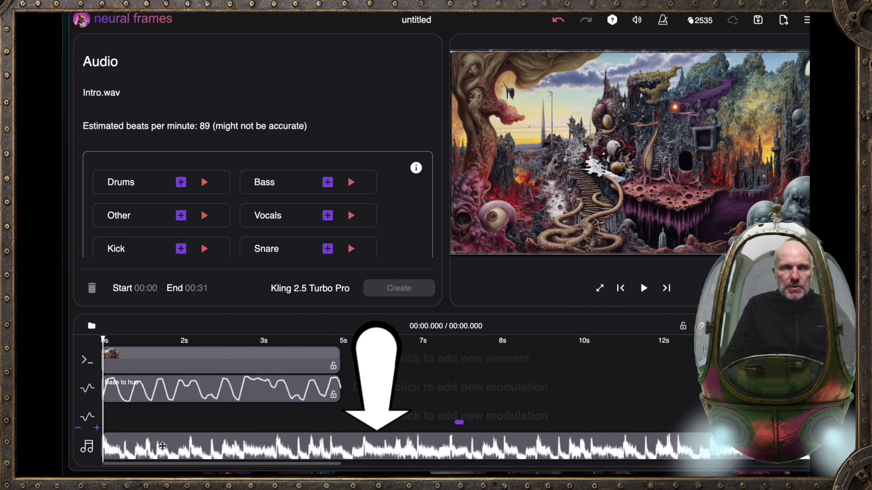
scroll(230, 171, "down", 3)
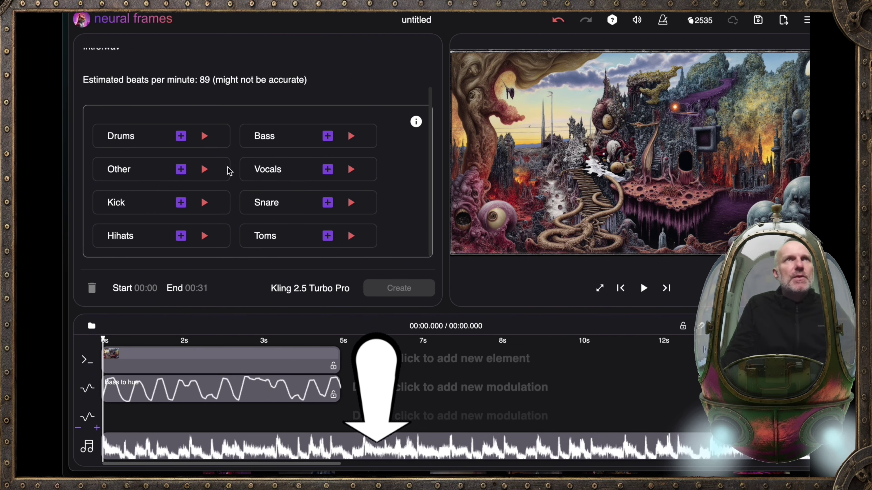
scroll(230, 171, "down", 1)
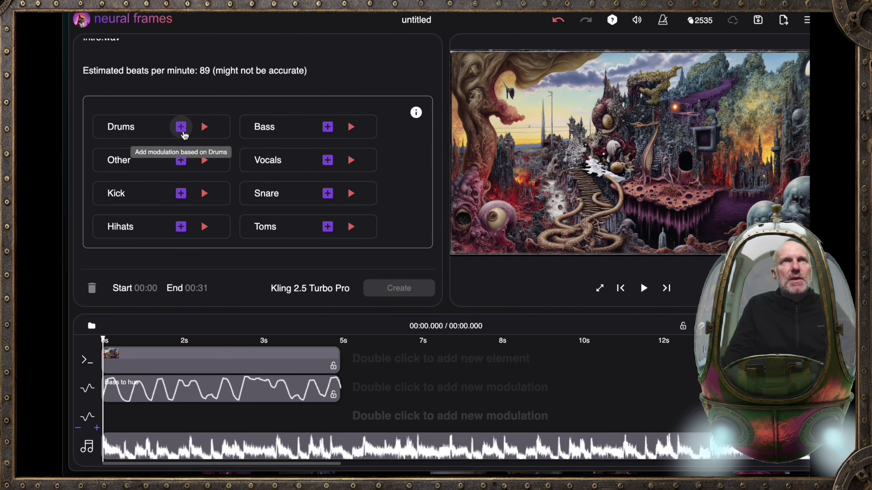
left_click(181, 127)
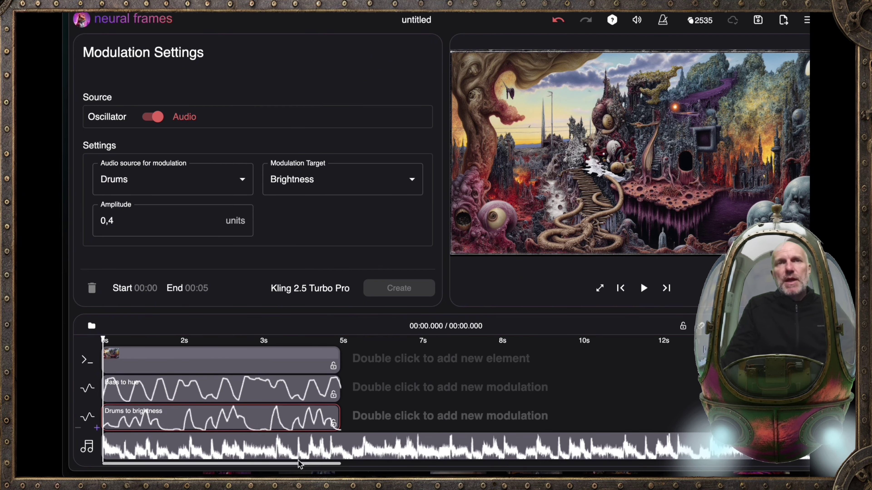
Add another modulation based on the song's Snare stem and choose Brightness as its target
left_click(298, 447)
scroll(223, 210, "down", 2)
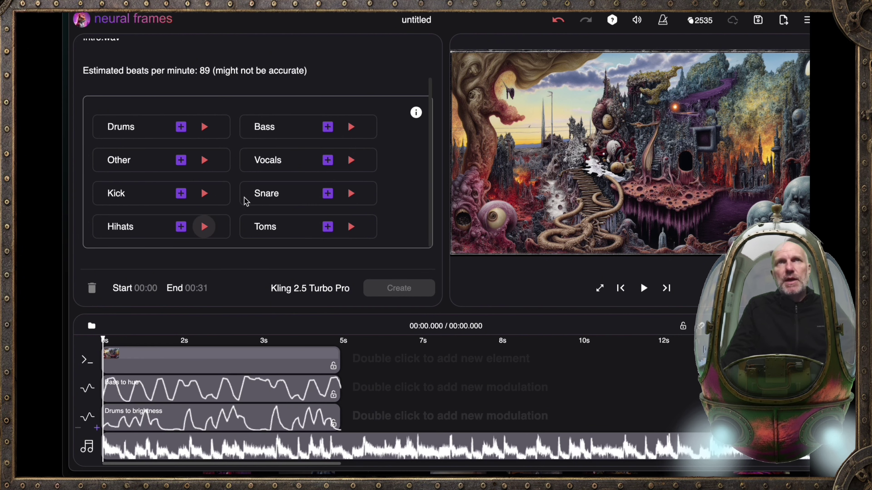
left_click(328, 194)
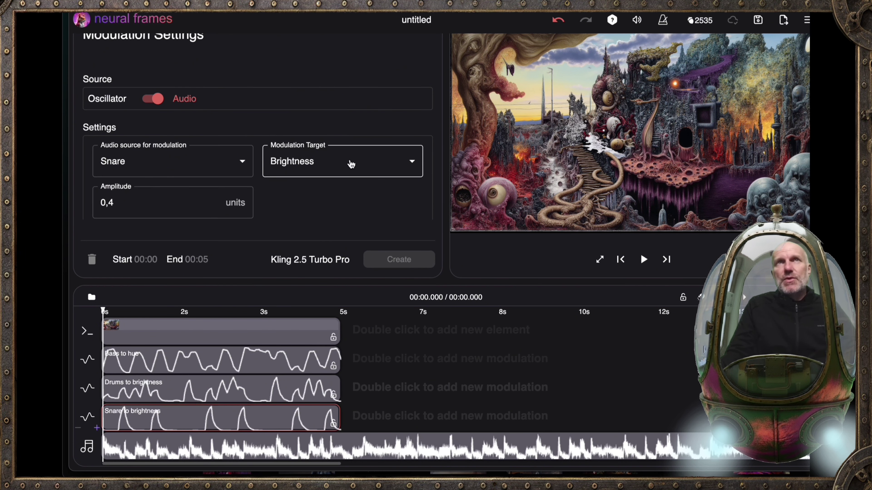
left_click(340, 162)
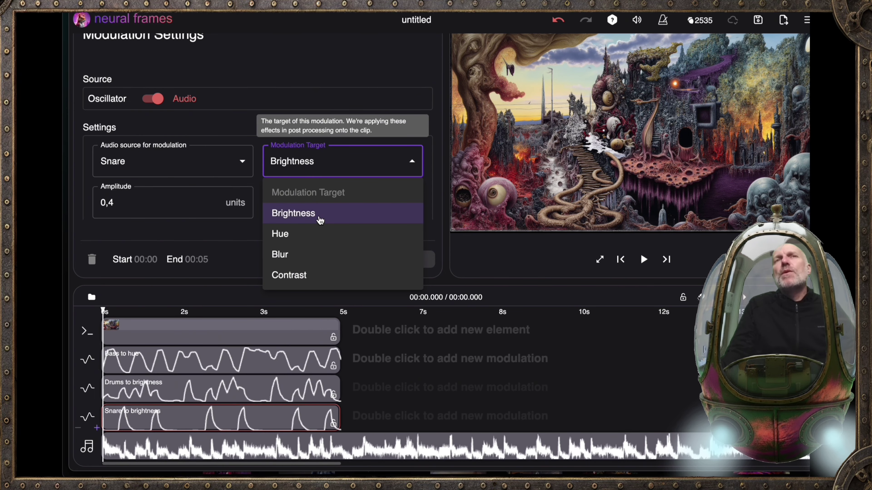
left_click(320, 220)
Delete the extra Drums and Snare modulations from the timeline
left_click(320, 386)
key("Delete")
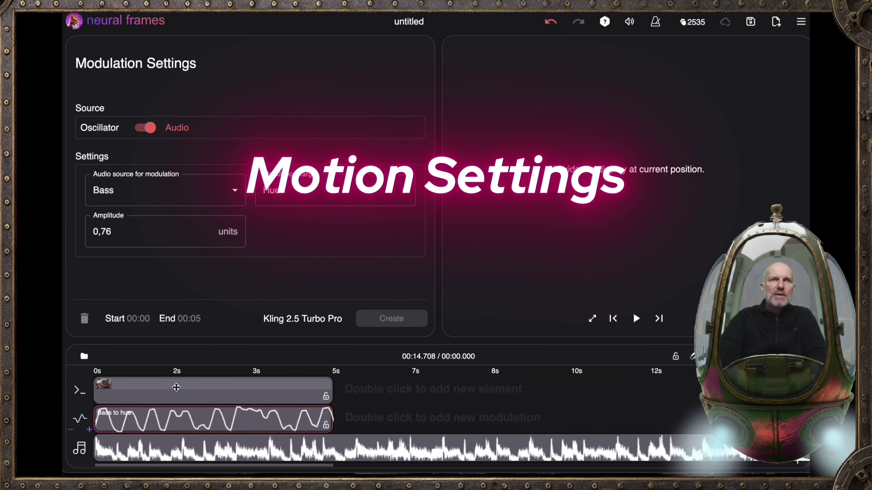
Open the first clip's settings and try a Horizontal camera movement of 5 before setting it to 1
left_click(177, 387)
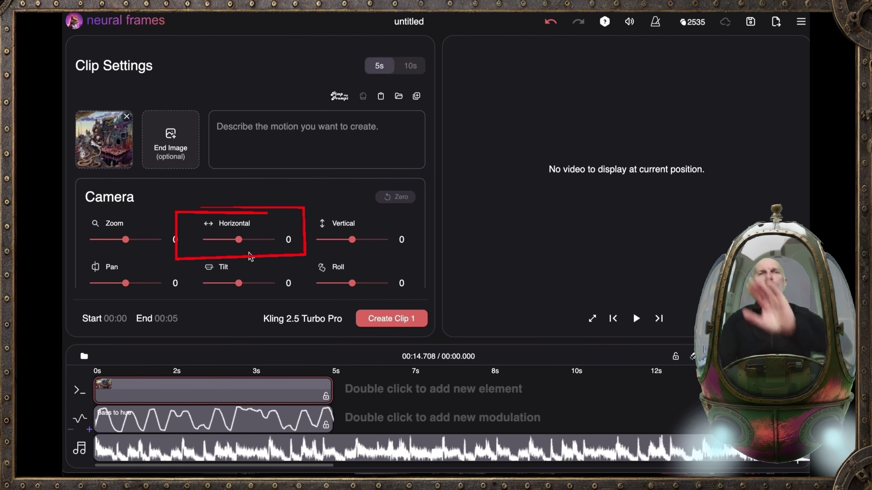
left_click_drag(238, 239, 278, 242)
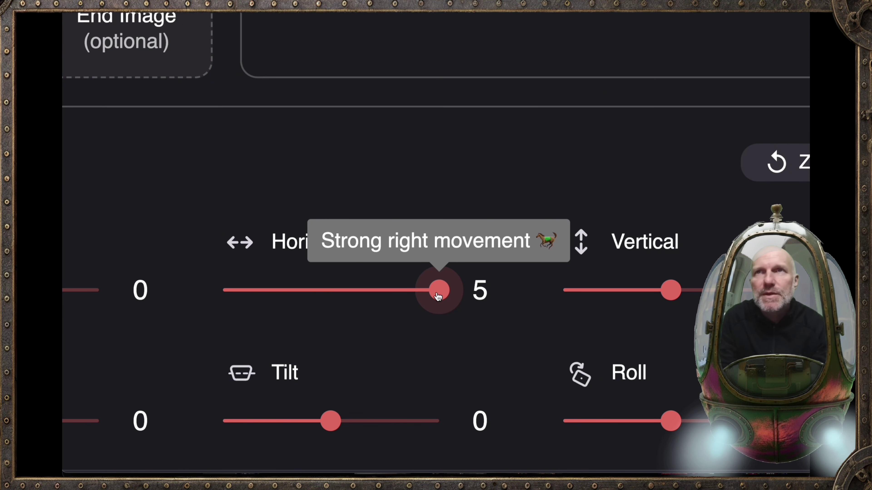
left_click_drag(433, 296, 357, 297)
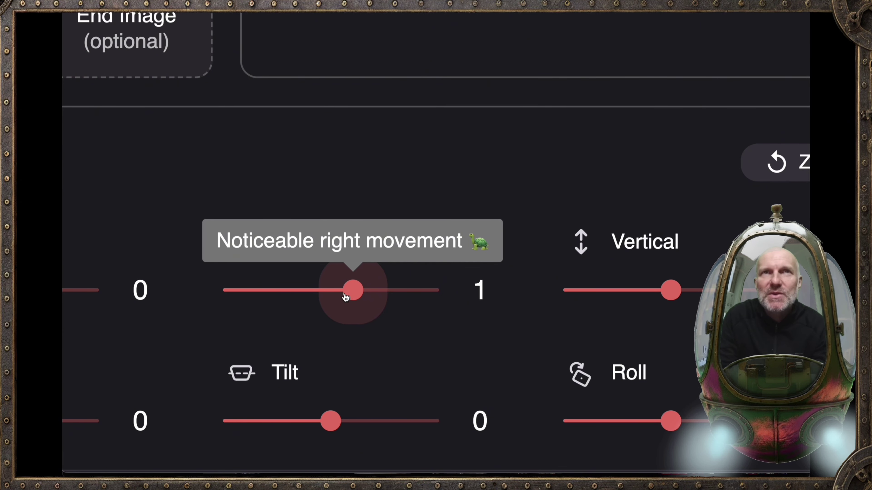
key("Left")
key("Right")
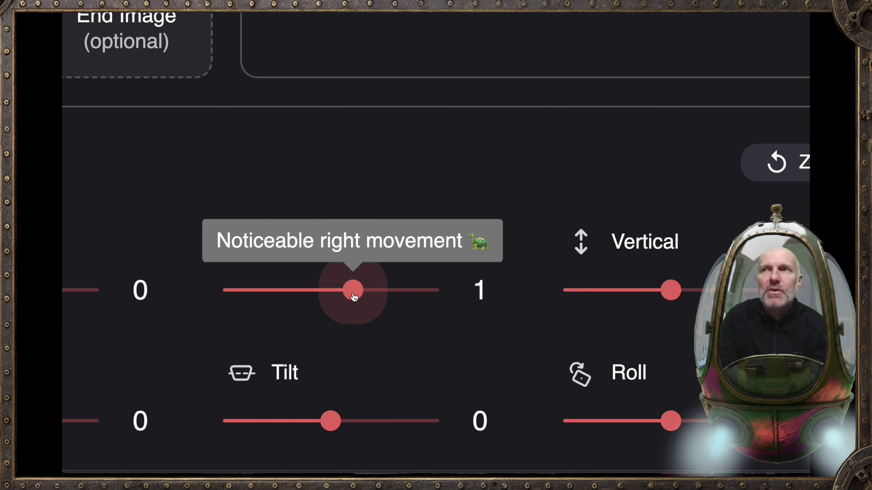
Try a leftward Horizontal camera movement for the clip, and reset Horizontal and Vertical to 0
key("Left")
left_click_drag(324, 299, 265, 296)
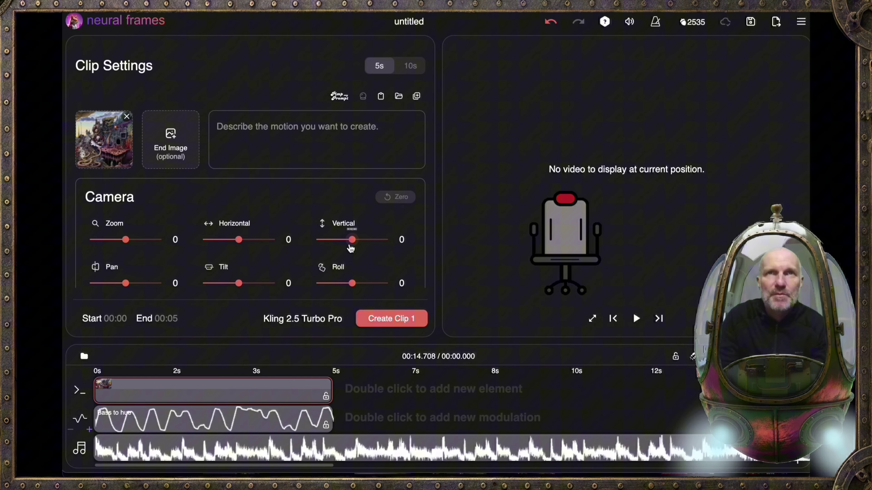
mouse_move(351, 249)
left_mouse_down()
mouse_move(372, 242)
mouse_move(314, 243)
mouse_move(352, 242)
left_mouse_up()
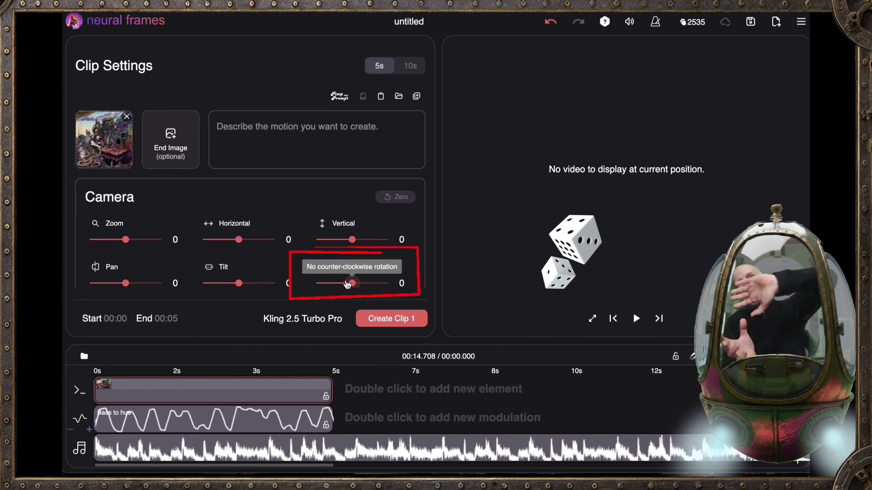
Try camera Roll values of 1 and -5 for the clip, and reset Roll to 0
left_click_drag(351, 284, 359, 284)
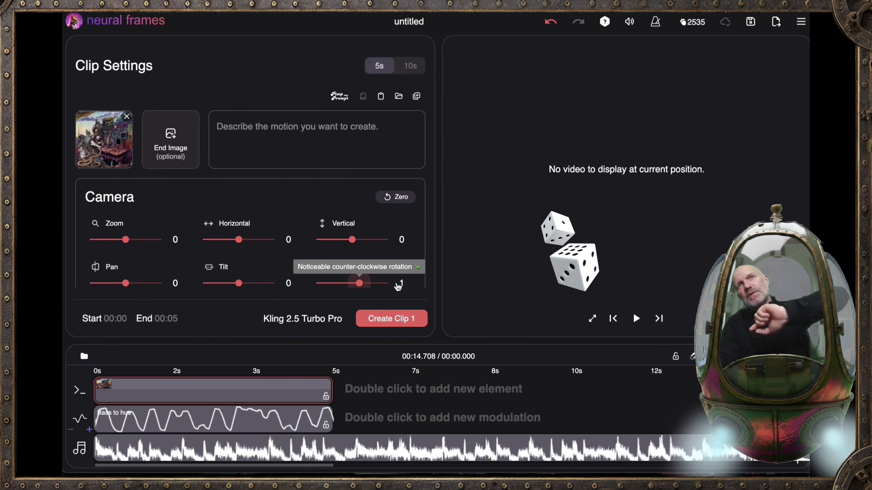
left_click(386, 284)
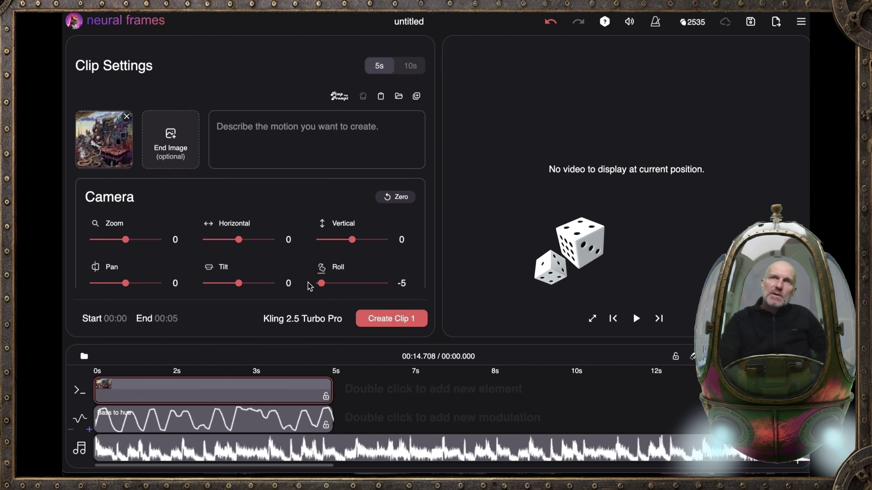
left_click(314, 284)
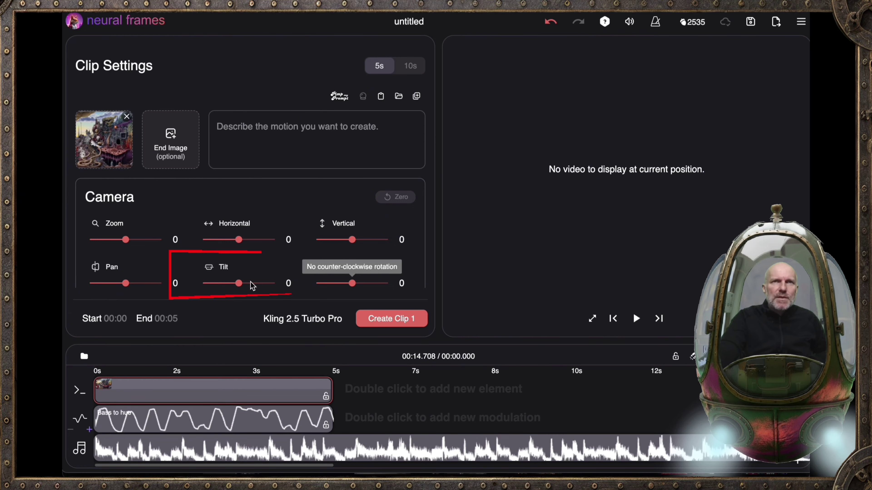
Try a camera Tilt of 1 and a Pan rotation for the clip, and reset both to 0
left_click_drag(241, 286, 247, 287)
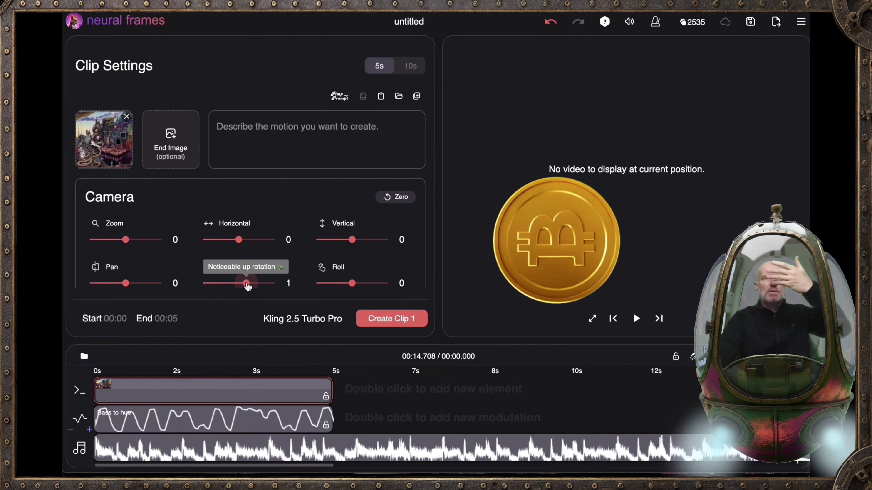
left_click_drag(248, 287, 242, 286)
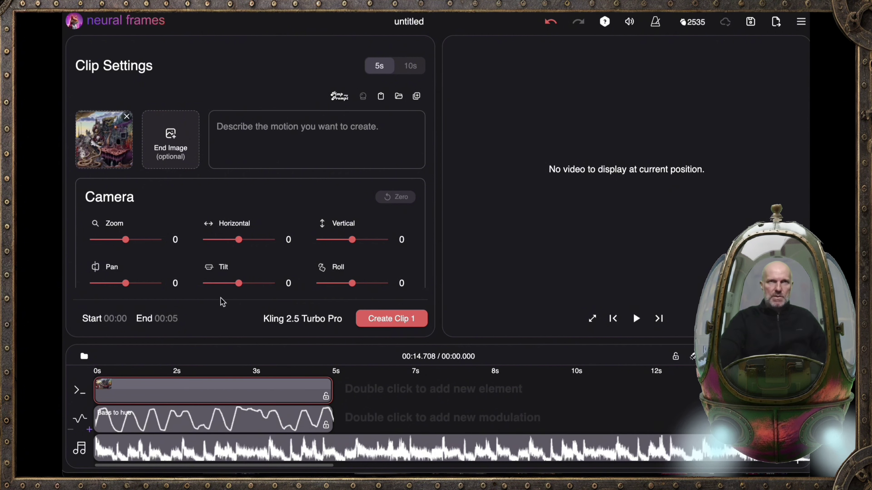
mouse_move(129, 286)
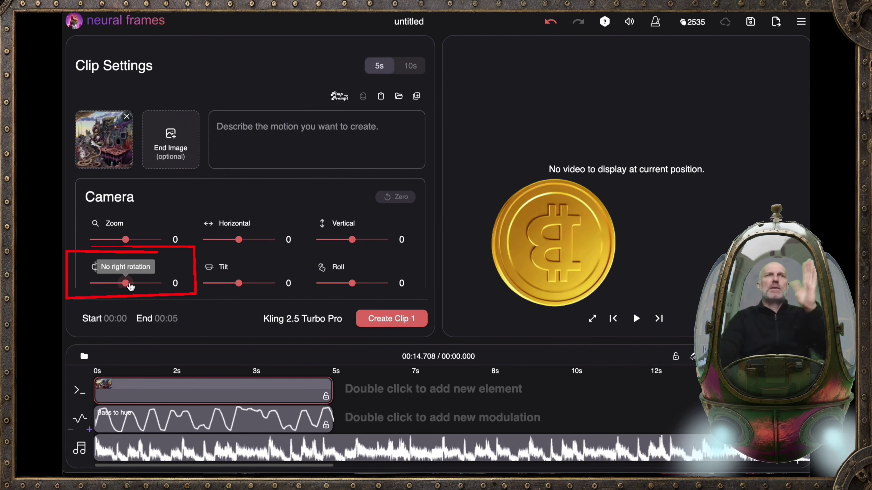
left_click_drag(130, 287, 127, 287)
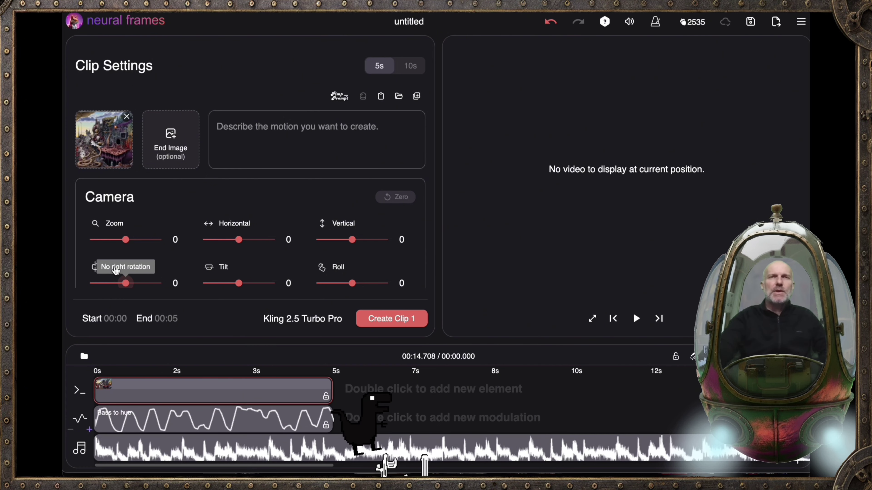
Set Horizontal and Pan to 1 and write a motion prompt for a morphing surreal abstract landscape with clouds gently shifting above a natural landscape
left_click_drag(239, 240, 247, 240)
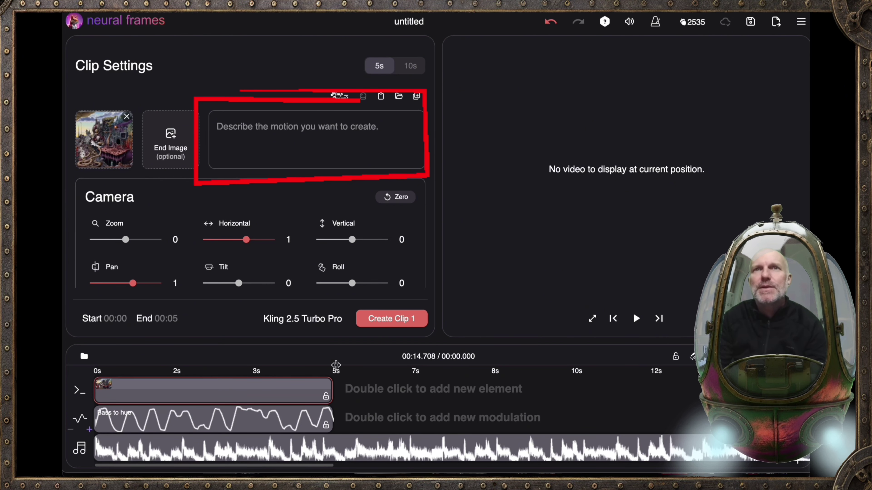
left_click(284, 127)
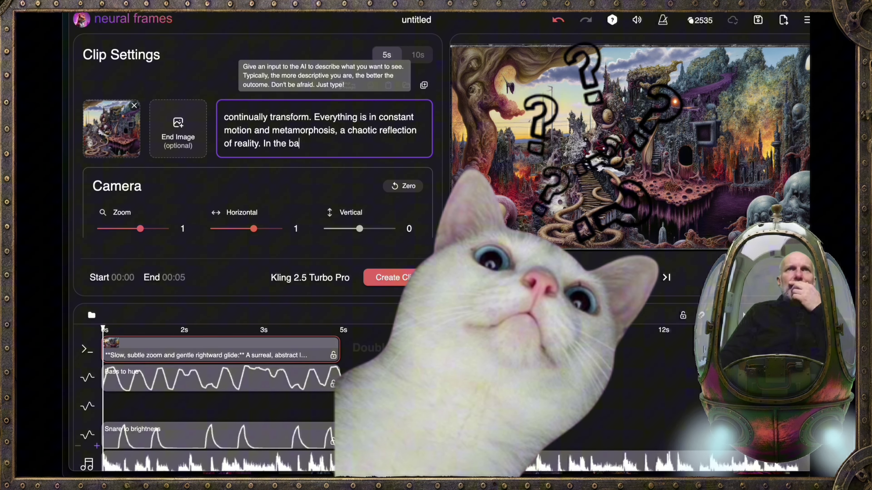
type("ckground the clouds gently shift, in a natural rural setting")
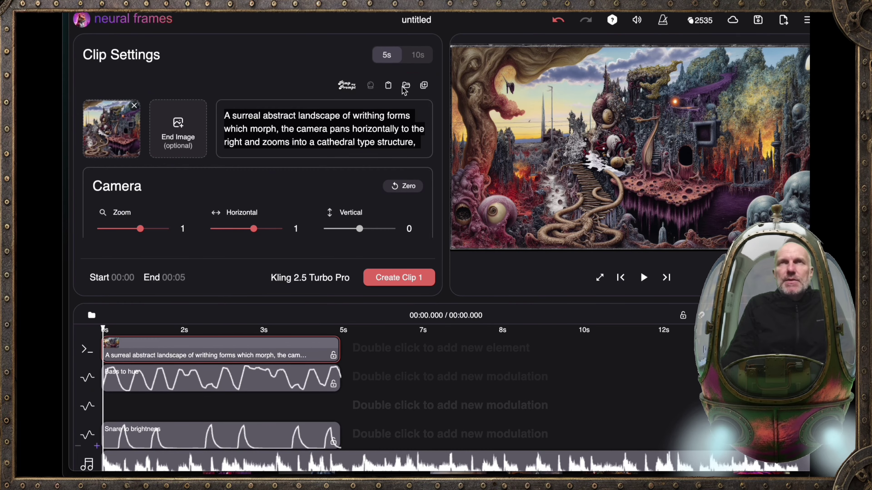
key("super+v")
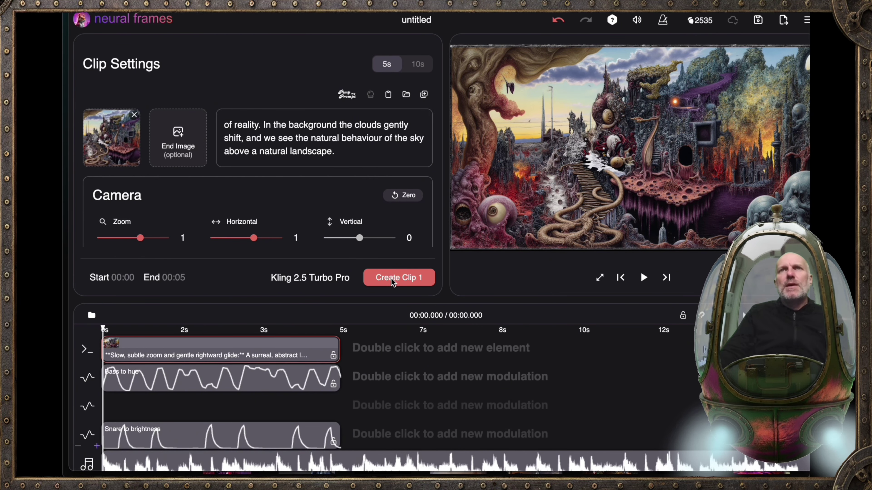
Create Clip 1 with Kling 2.5 Turbo Pro and play the generated clip from the start
left_click(403, 281)
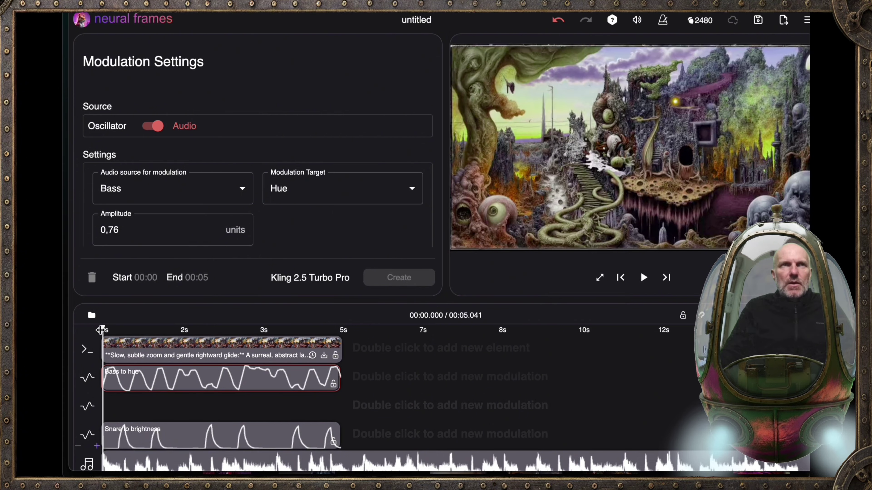
mouse_move(102, 330)
left_mouse_down()
mouse_move(159, 330)
mouse_move(103, 330)
left_mouse_up()
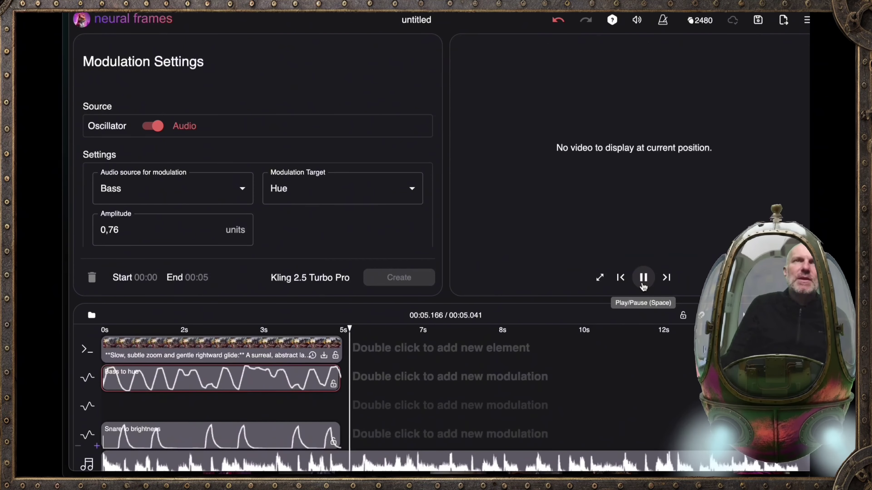
left_click(644, 277)
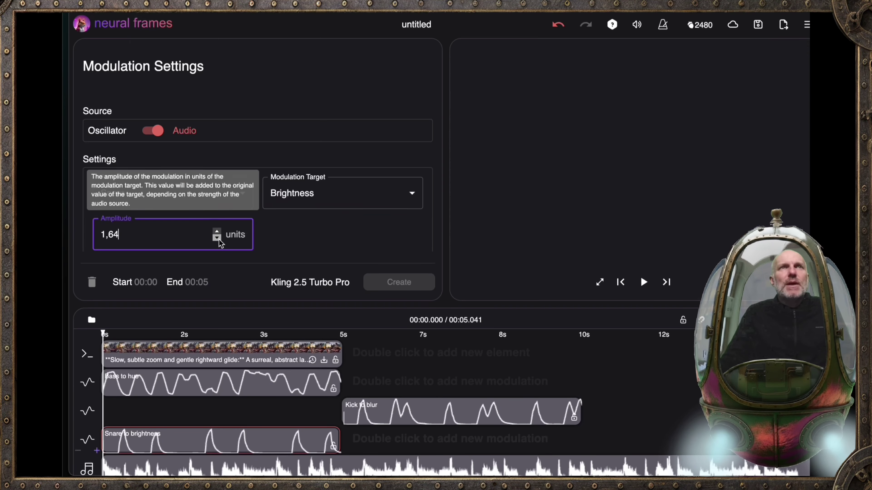
Set the Snare-to-brightness modulation's amplitude to 0.5 and keep Brightness as its modulation target
left_click(219, 239)
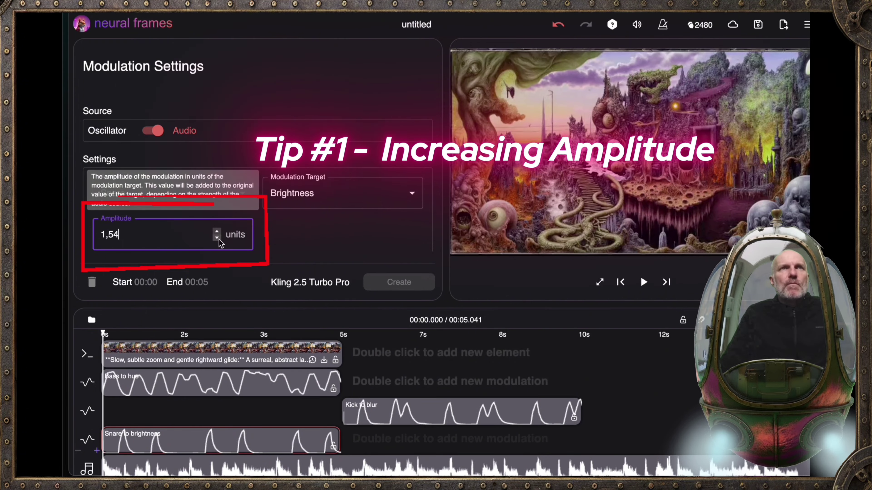
left_click_drag(125, 236, 94, 236)
type("0.5")
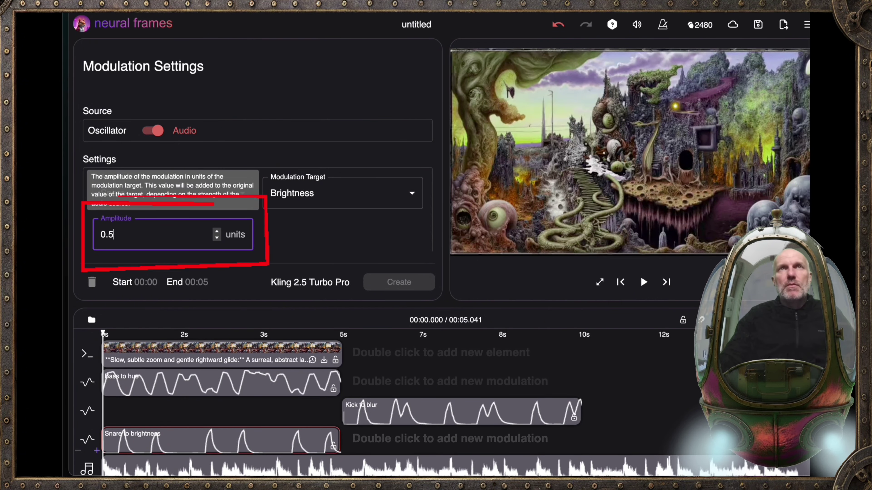
left_click(340, 199)
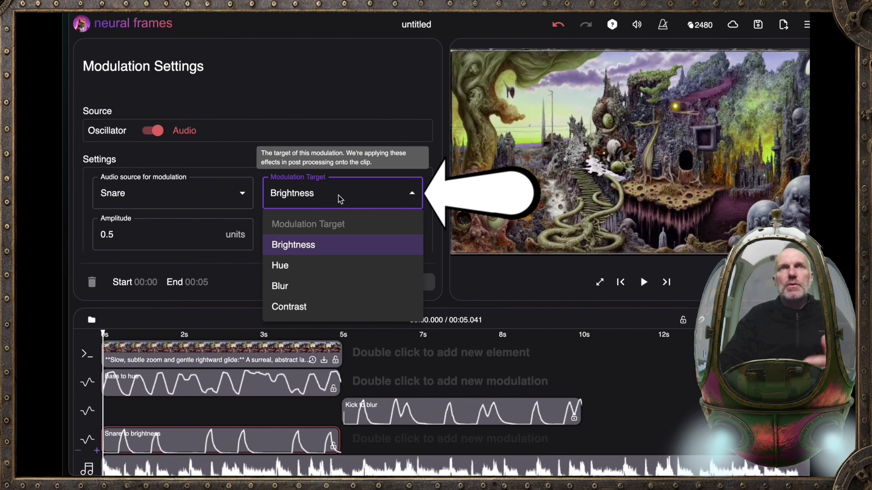
left_click(342, 194)
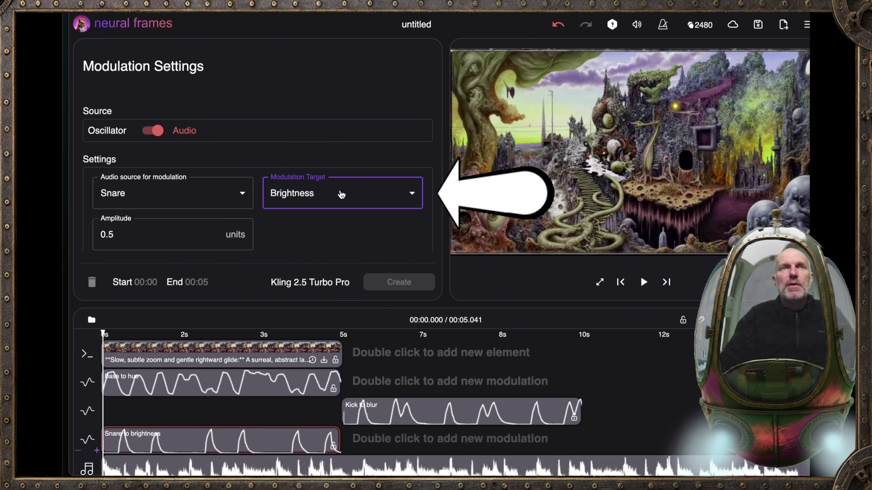
Play the clip to check the Bass-to-hue and Snare-to-brightness effects, and return the playhead to the start
left_click(645, 285)
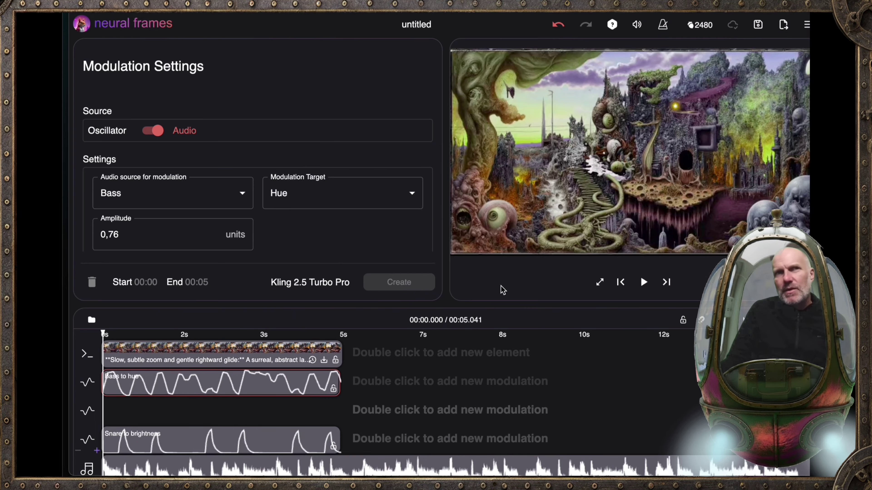
left_click(644, 282)
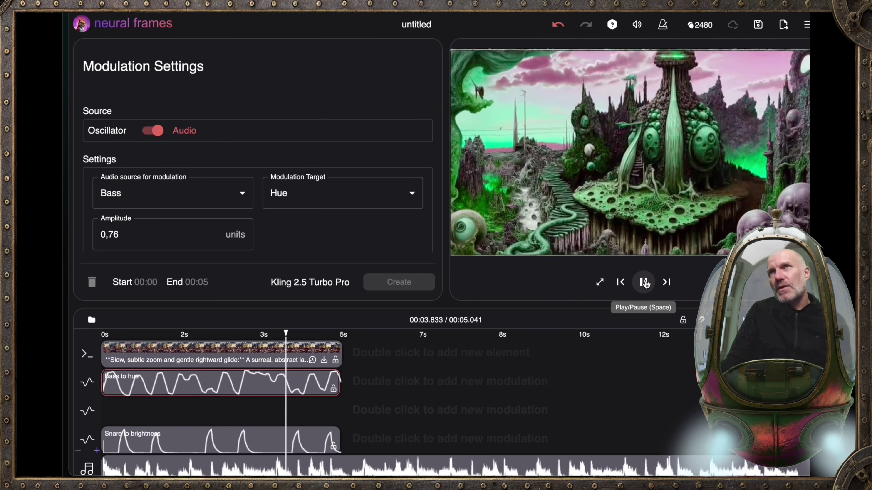
left_click(644, 283)
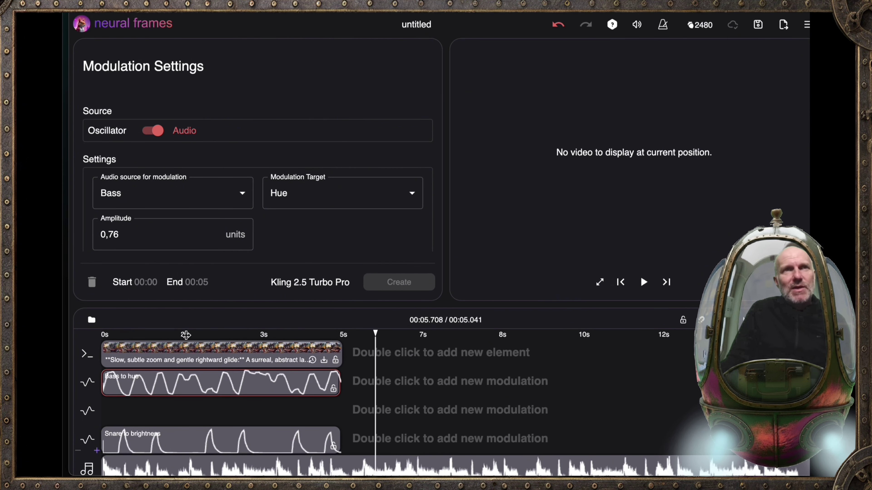
left_click(104, 334)
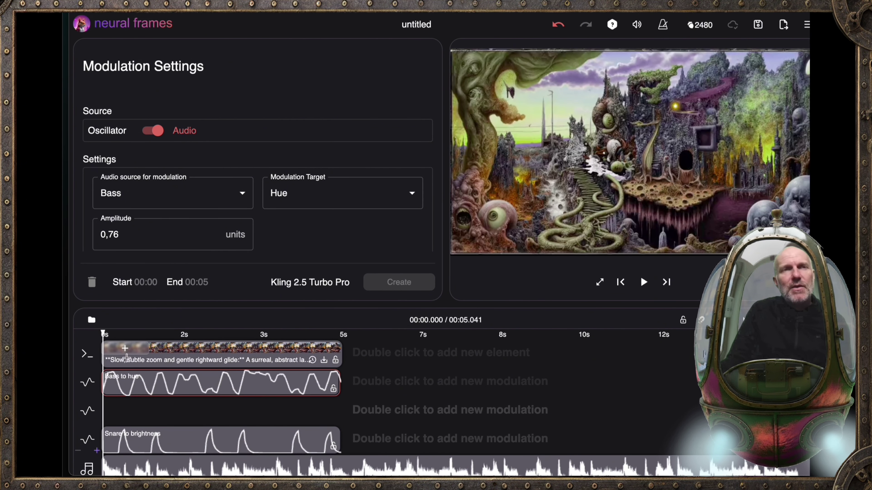
Move the Bass-to-hue and Snare-to-brightness modulations to 00:05–00:10 on the timeline, playing the clip after each move
left_click_drag(148, 381, 389, 381)
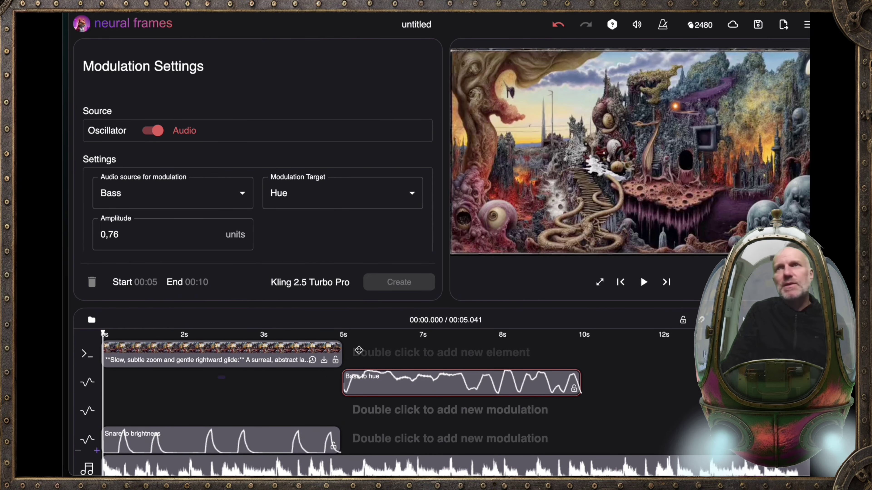
left_click(641, 283)
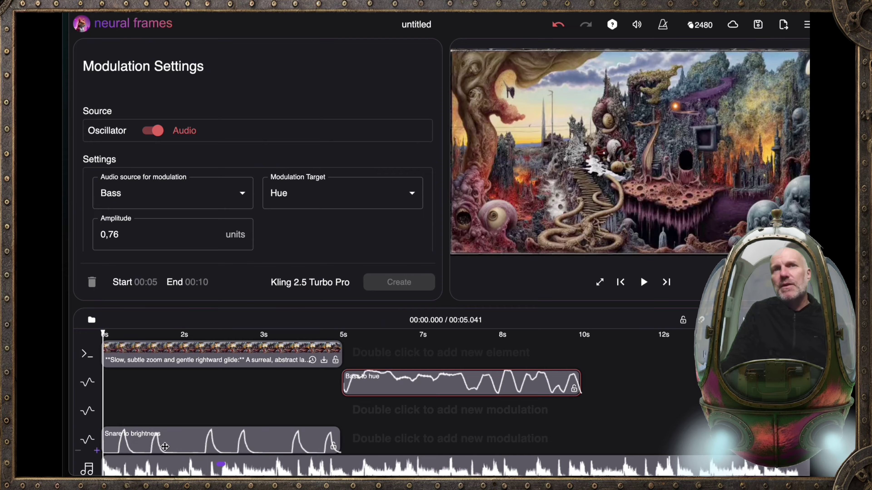
left_click_drag(165, 447, 405, 433)
left_click(644, 282)
left_click(644, 283)
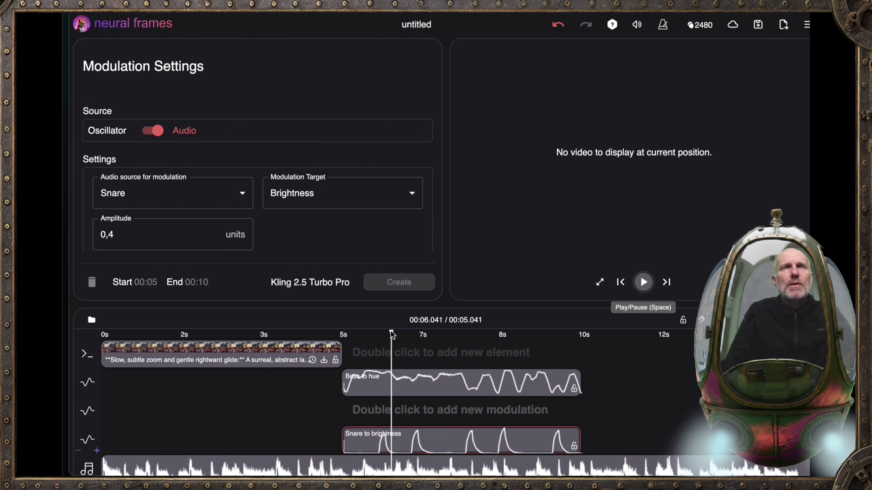
Examine the audio sources available for the Kick-to-contrast modulation
left_click(242, 193)
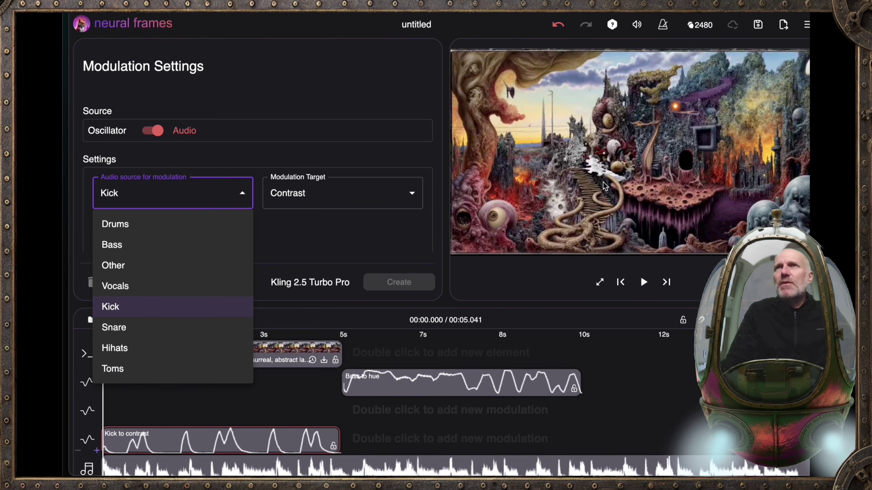
left_click(302, 368)
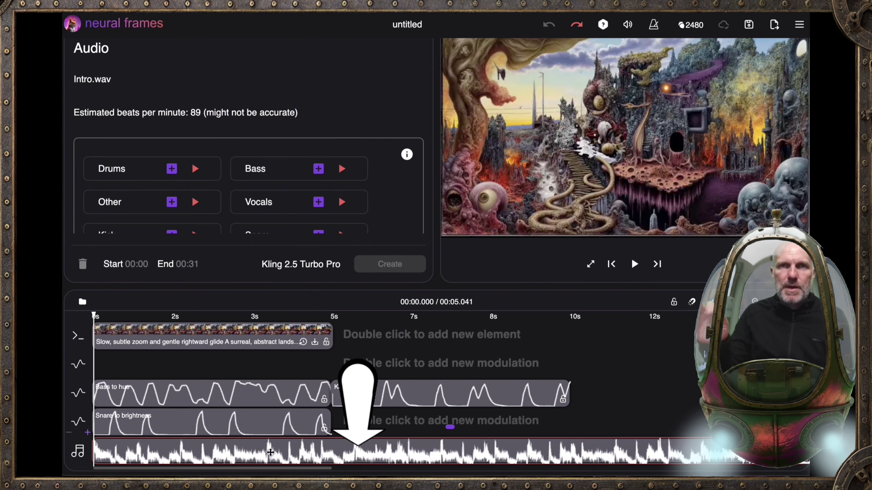
Delete the Intro.wav song from the timeline and load an audio file from the computer in its place
key("Delete")
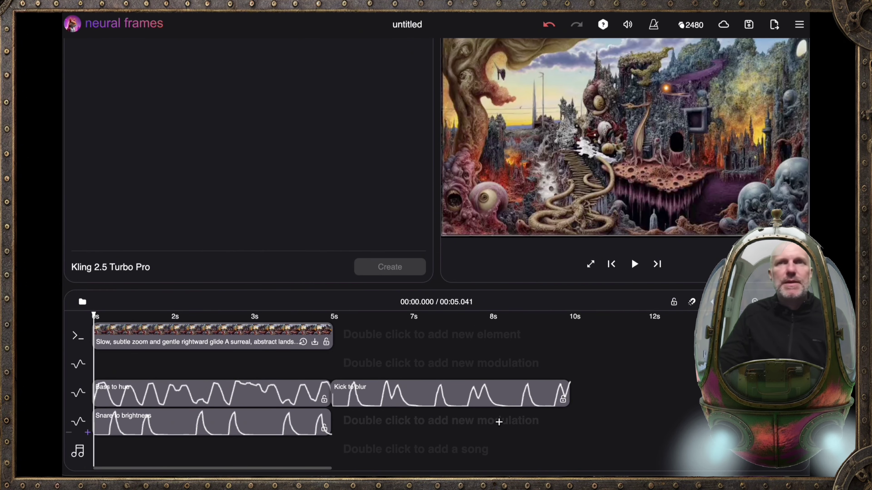
double_click(396, 450)
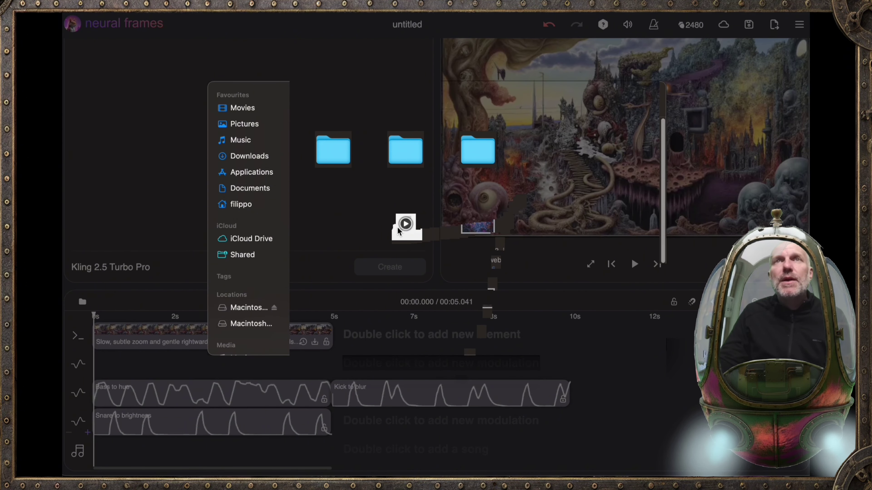
left_click(398, 231)
left_click(639, 340)
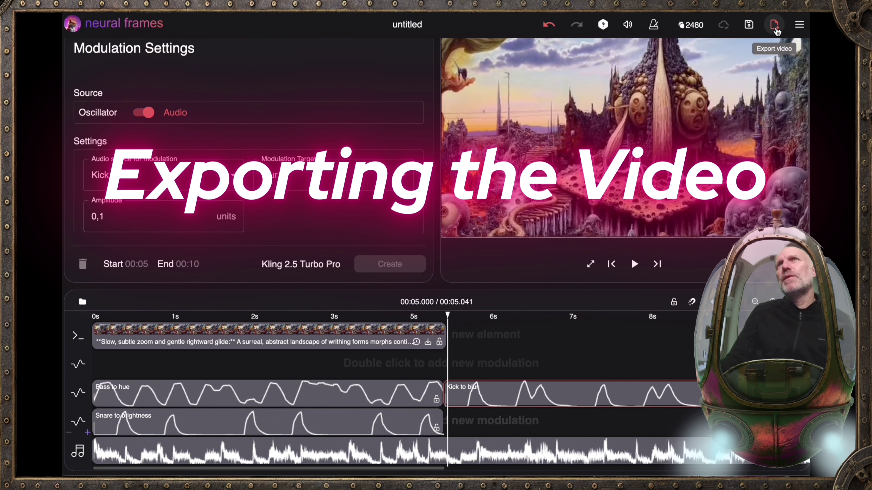
Open the video export settings, review the Refine 1080p option, and switch the publicity permission off and on again
left_click(775, 27)
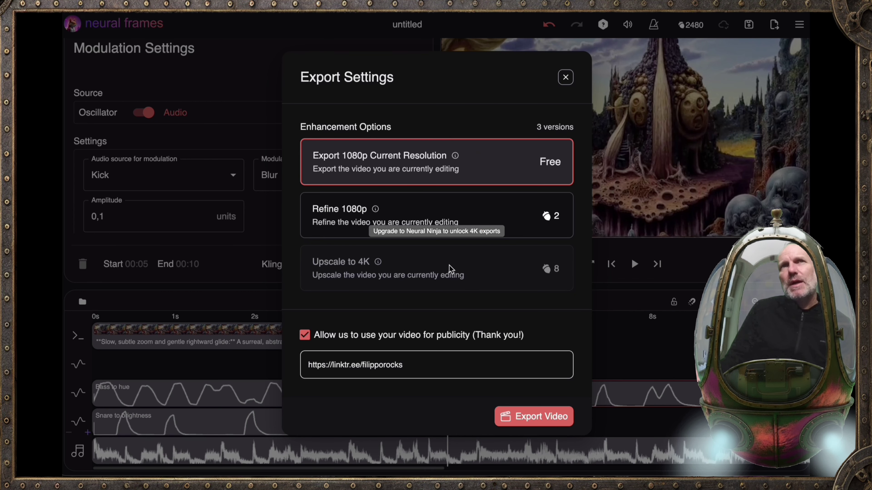
mouse_move(375, 209)
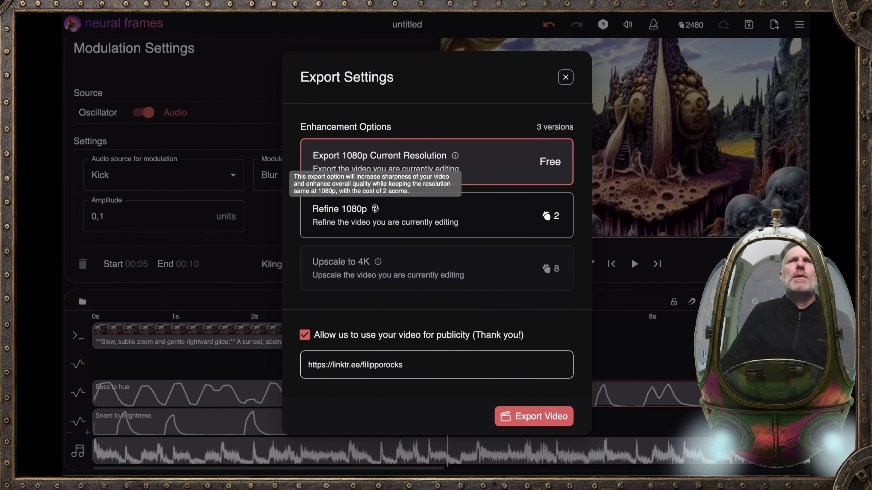
left_click(305, 336)
left_click(304, 336)
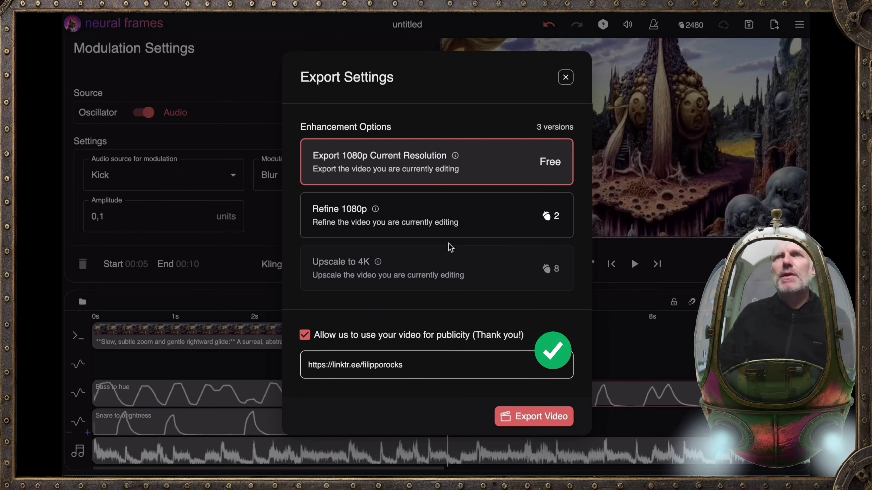
Review the zombie motion prompt and camera settings of the 00:05–00:10 clip, and play the clip from 00:05
mouse_move(458, 270)
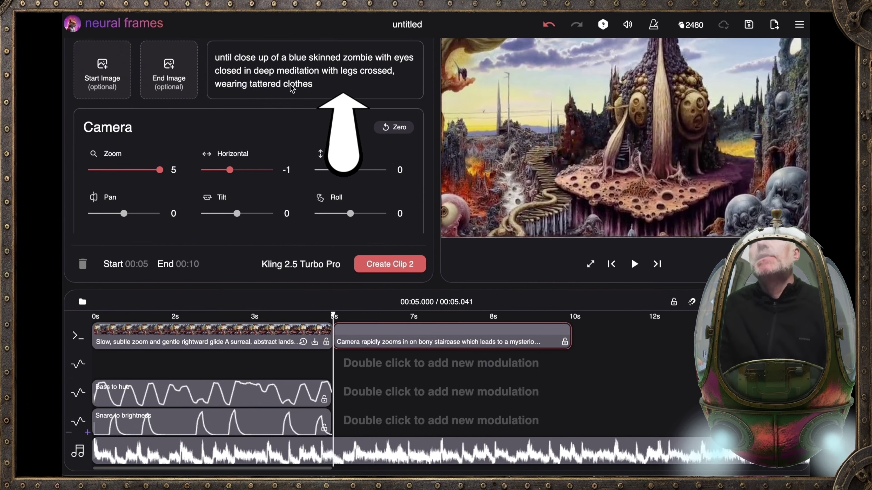
scroll(537, 188, "up", 1)
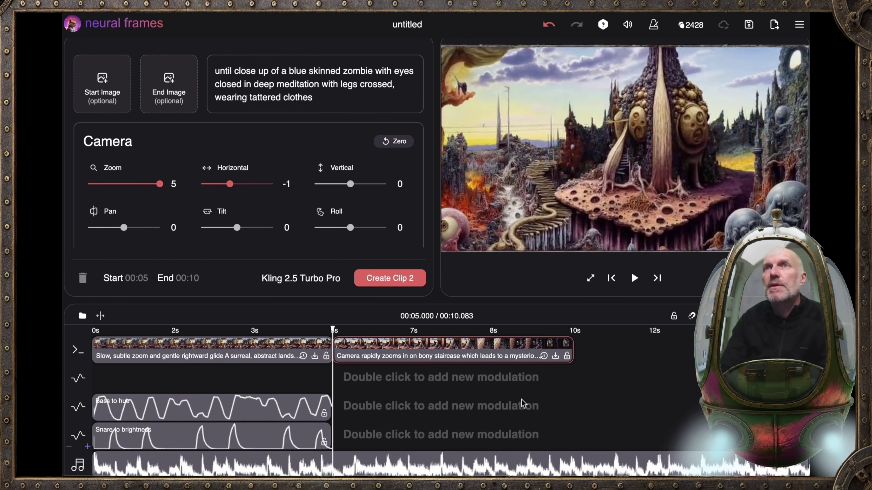
left_click(634, 278)
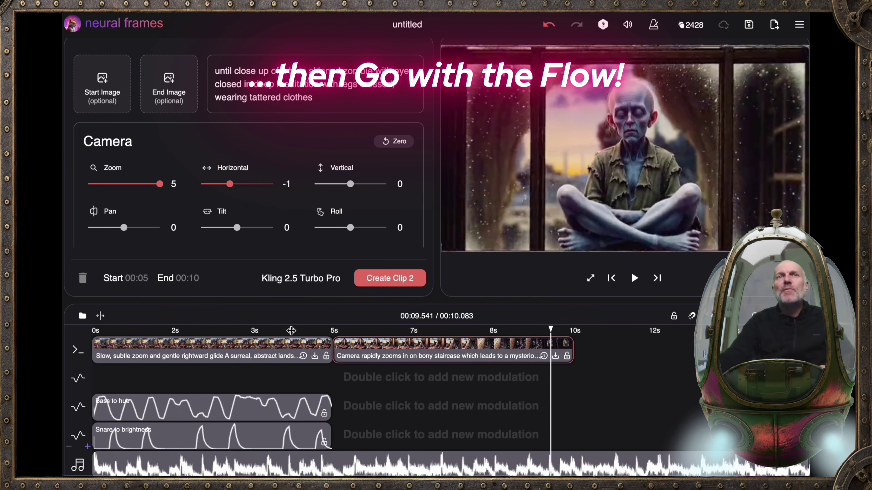
Compare frames of both clips with the playhead at about 3.4, 2.7 and 9.96 seconds, and play the video
left_click(253, 330)
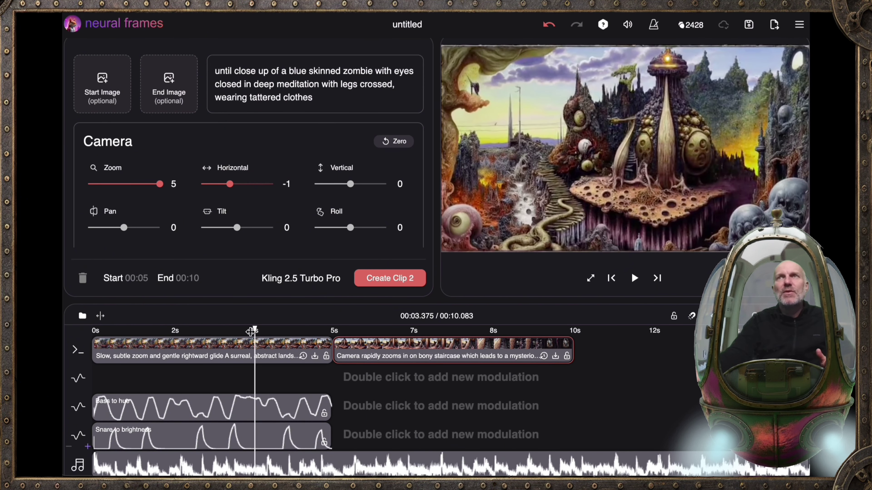
left_click(220, 331)
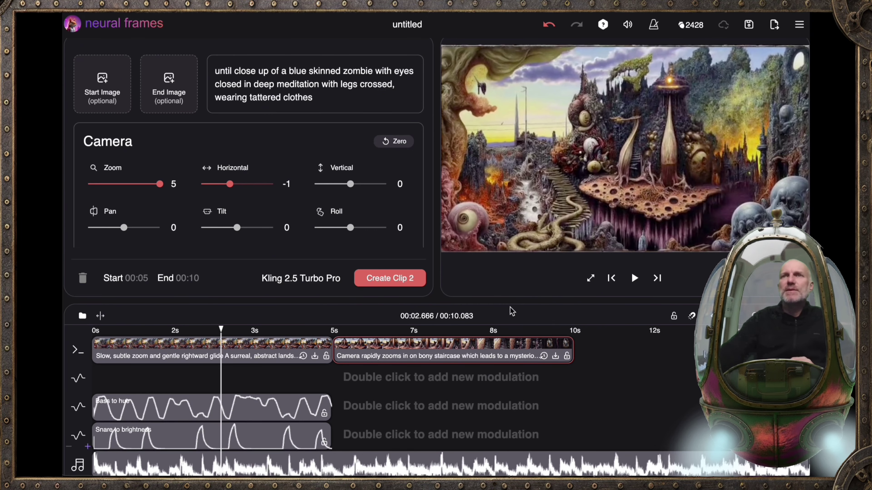
left_click(564, 331)
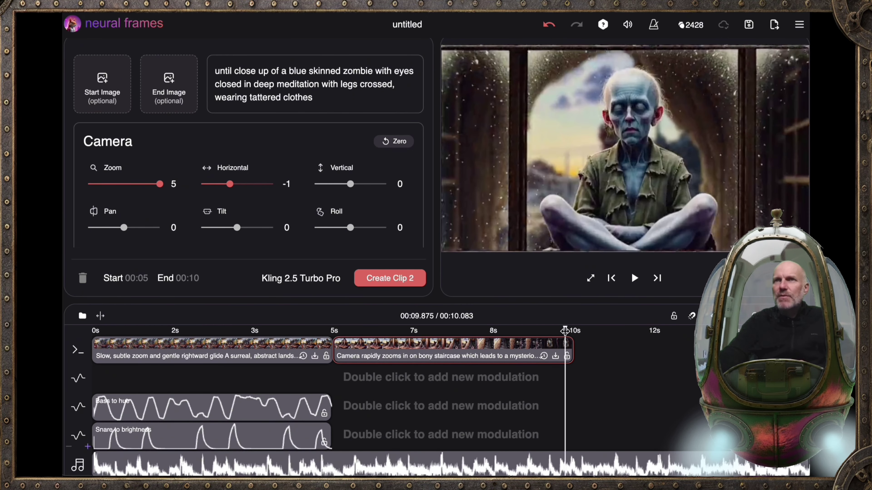
left_click_drag(564, 331, 571, 331)
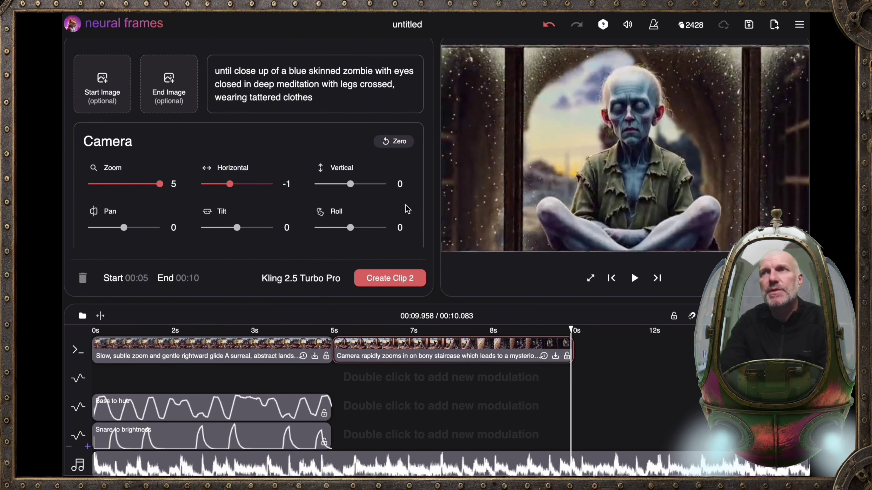
left_click(634, 278)
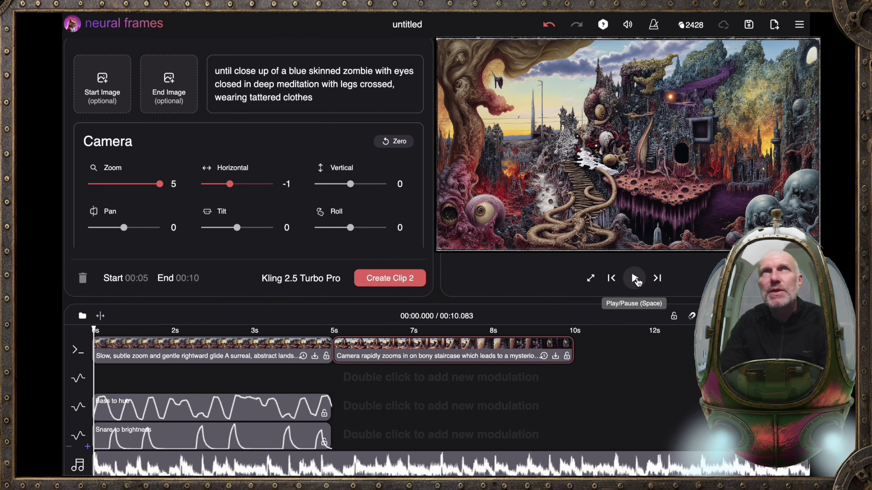